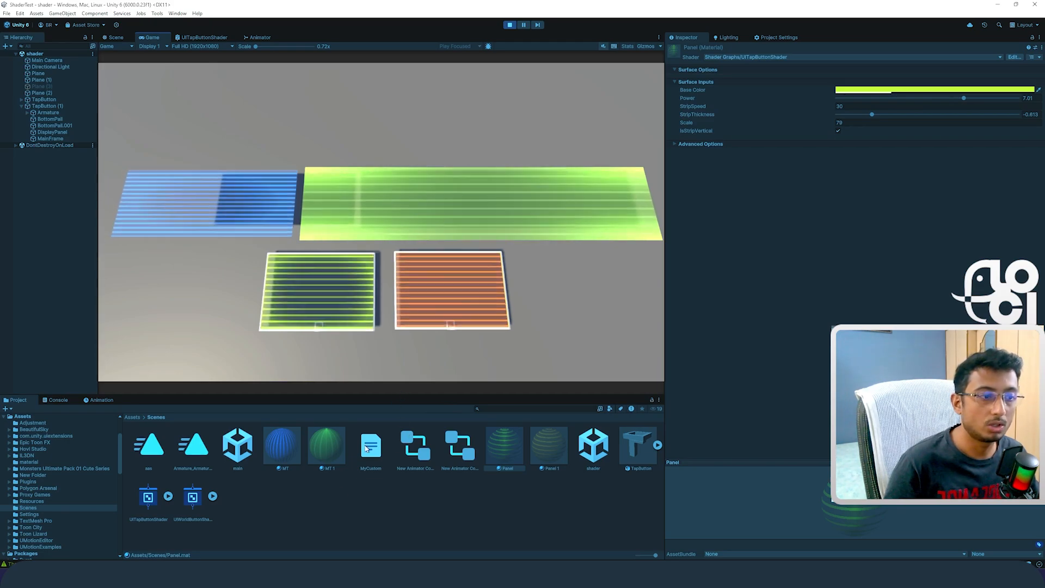
# Step: Bring up the UITapButtonShader graph and move its Main Preview window clear of the nodes
pyautogui.moveTo(193, 574)
pyautogui.click(224, 528)
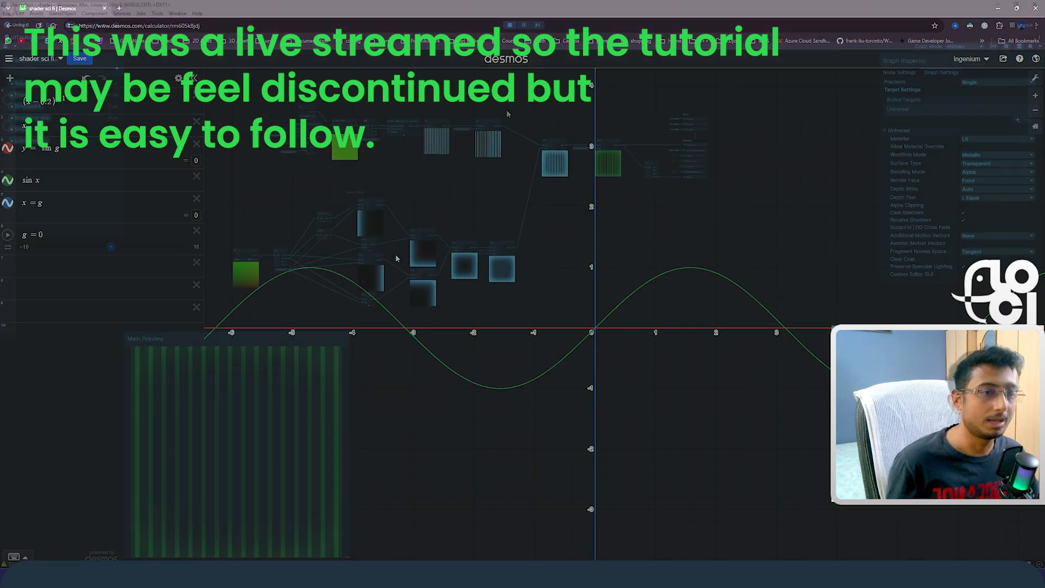
pyautogui.moveTo(285, 331); pyautogui.dragTo(795, 323)
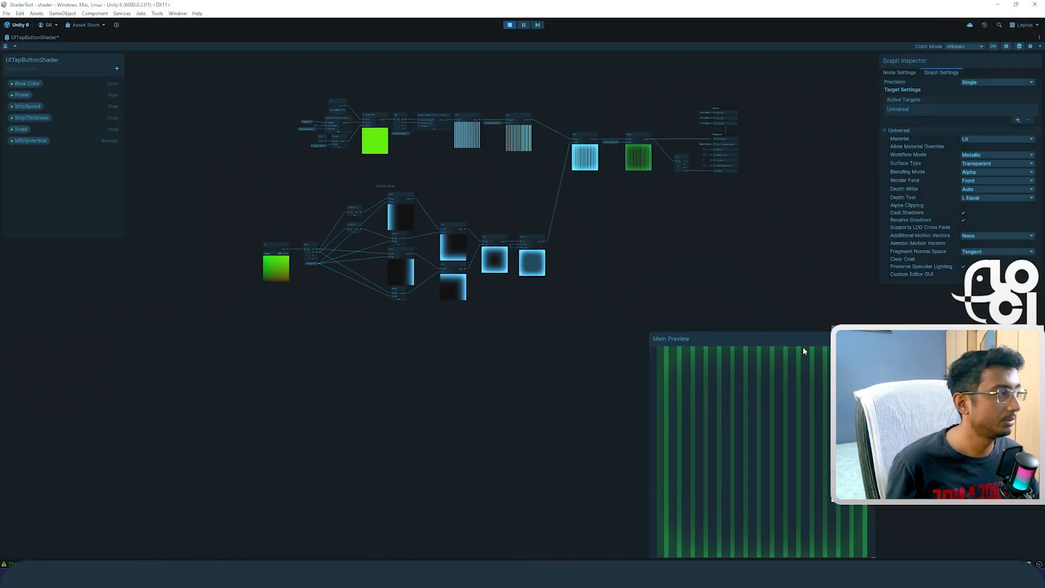
pyautogui.moveTo(647, 231); pyautogui.dragTo(620, 318, button='middle')
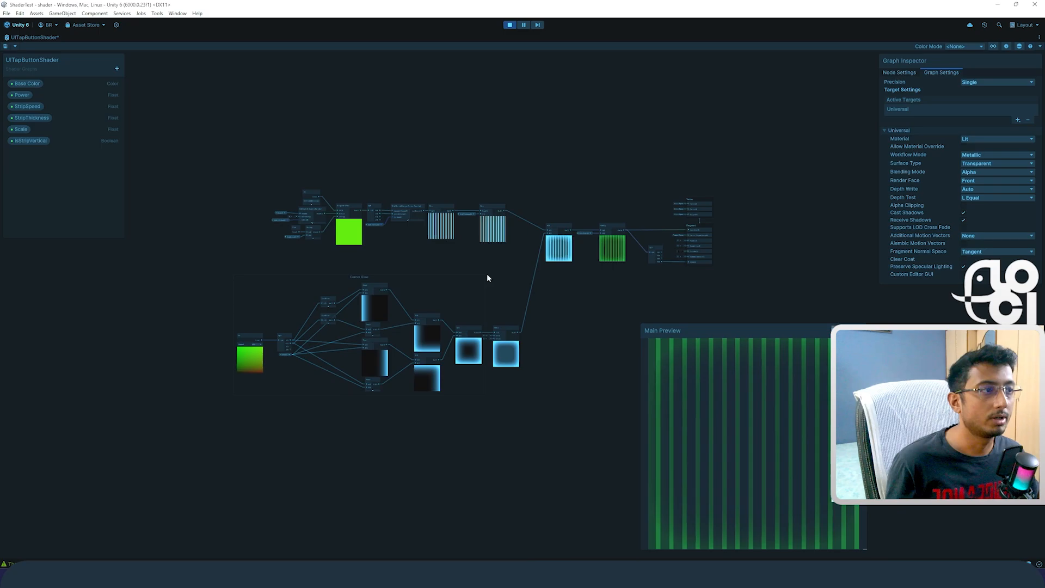
# Step: Examine the Corner Glow node group, from the UV and Split nodes through the Power and Add nodes
pyautogui.scroll(5, 384, 257)
pyautogui.moveTo(340, 250); pyautogui.dragTo(394, 240, button='middle')
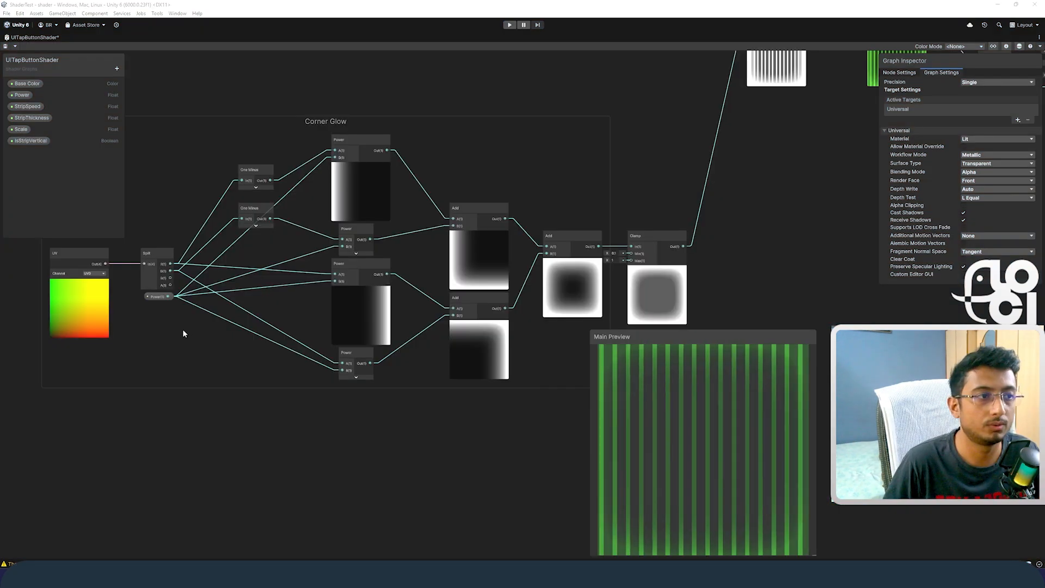
pyautogui.moveTo(182, 328); pyautogui.dragTo(416, 336, button='middle')
pyautogui.scroll(4, 416, 336)
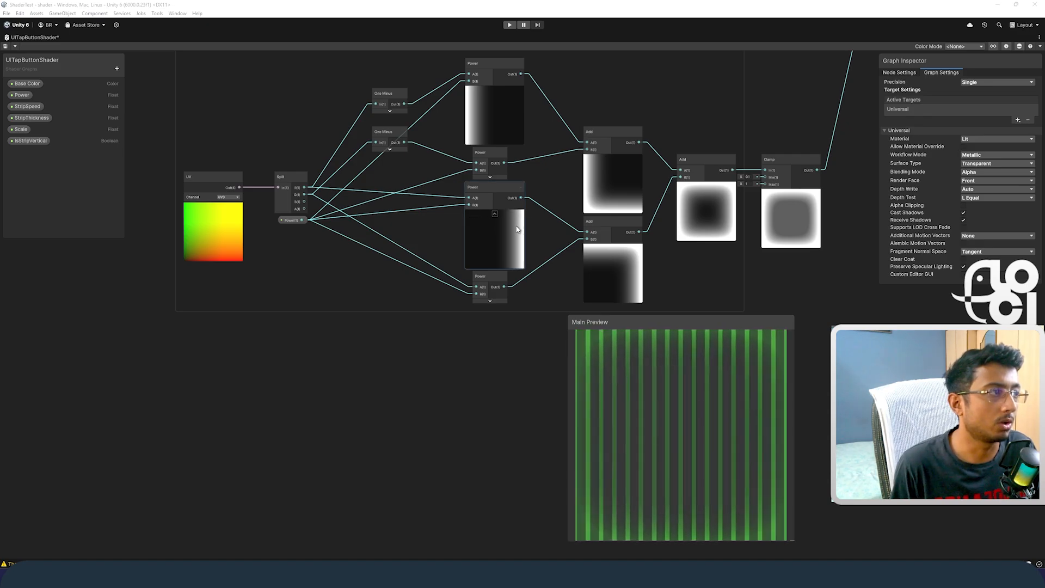
pyautogui.moveTo(409, 234); pyautogui.dragTo(400, 236, button='middle')
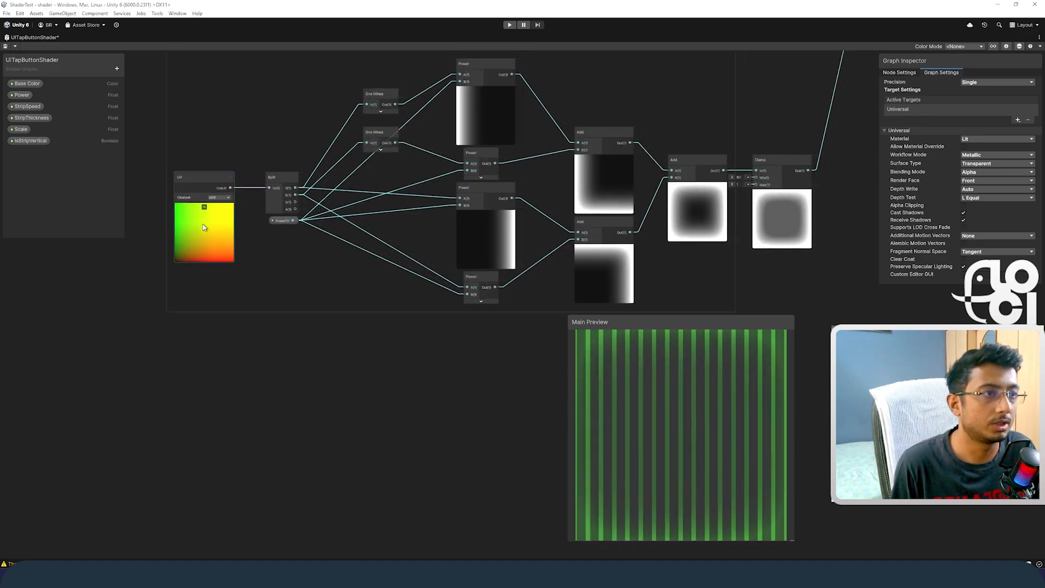
pyautogui.moveTo(387, 187); pyautogui.dragTo(371, 215, button='middle')
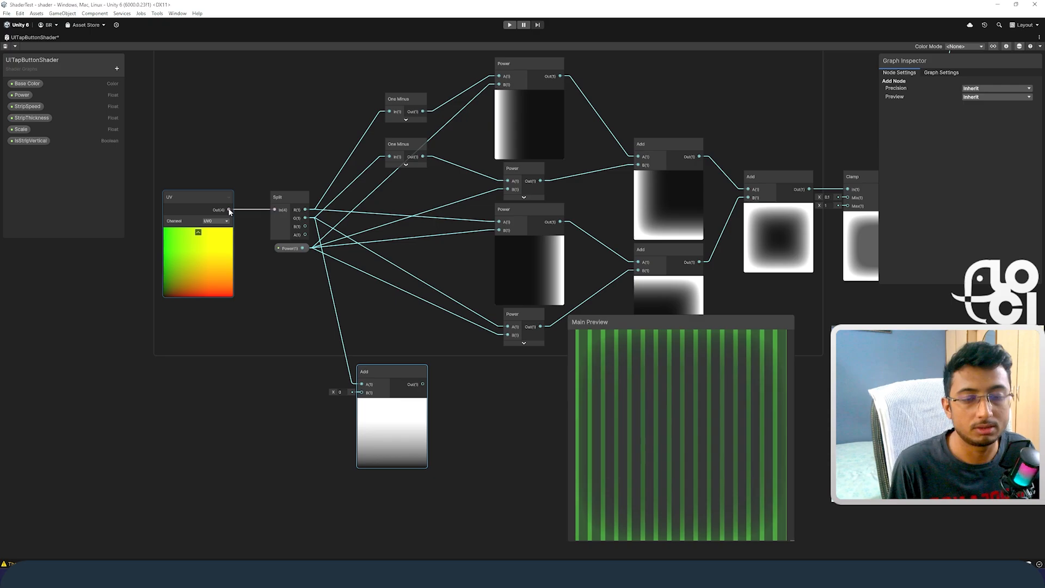
# Step: Inspect the temporary Add nodes previewing the Split node's R and G channels, and delete both nodes
pyautogui.scroll(5, 229, 211)
pyautogui.scroll(-2, 264, 383)
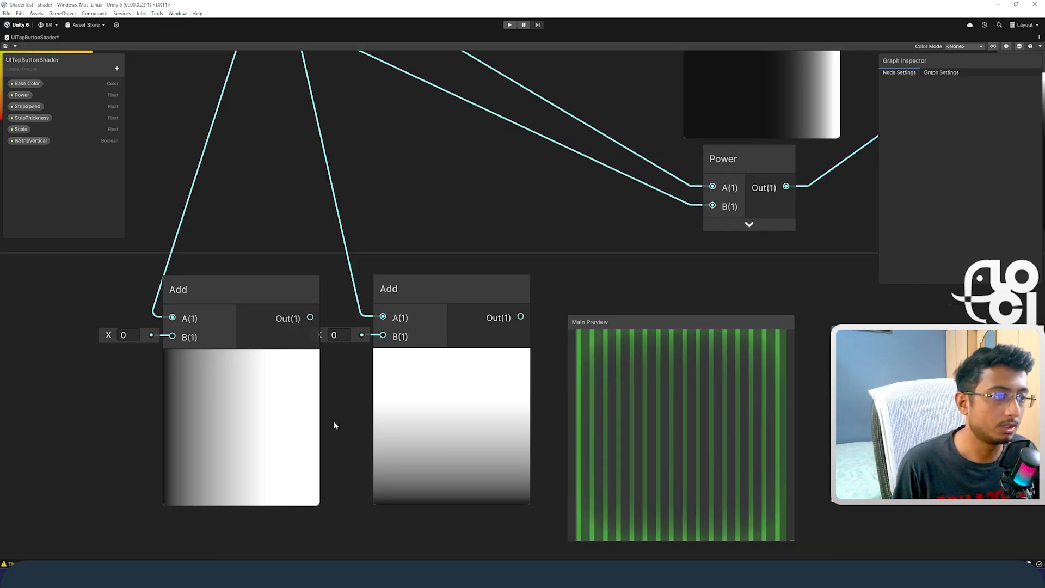
pyautogui.scroll(-3, 340, 433)
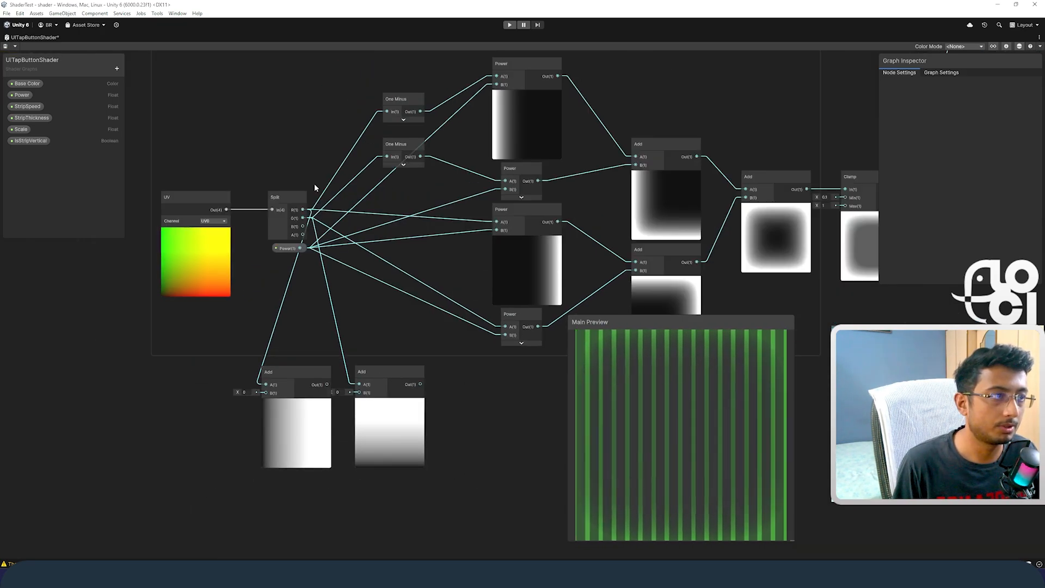
pyautogui.scroll(3, 397, 309)
pyautogui.moveTo(355, 301); pyautogui.dragTo(355, 300)
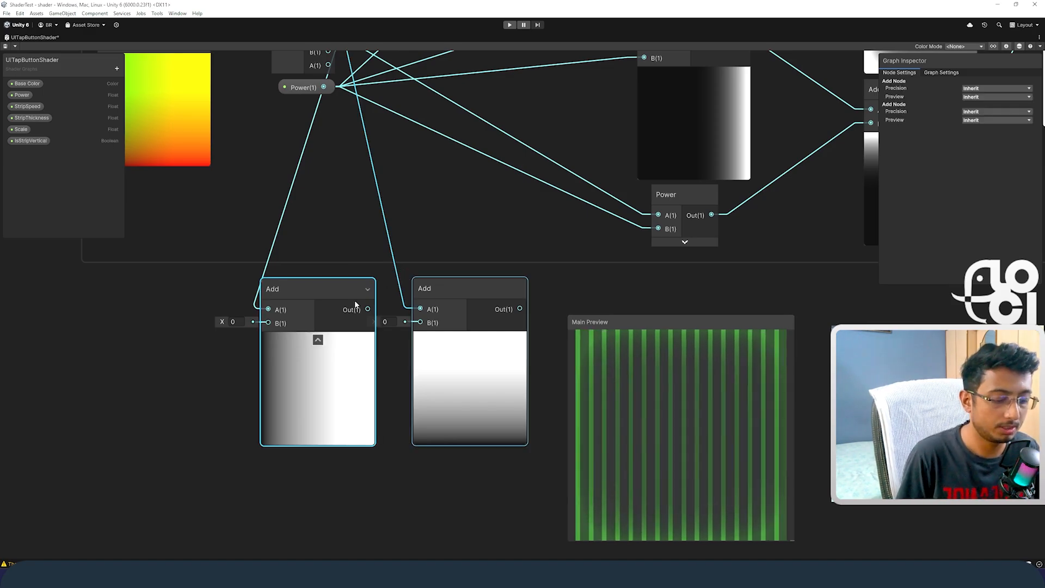
pyautogui.press('Delete')
# Step: Switch to Desmos and raise the plotted expression x to the power 2, increasing the exponent to 10
pyautogui.scroll(-3, 381, 248)
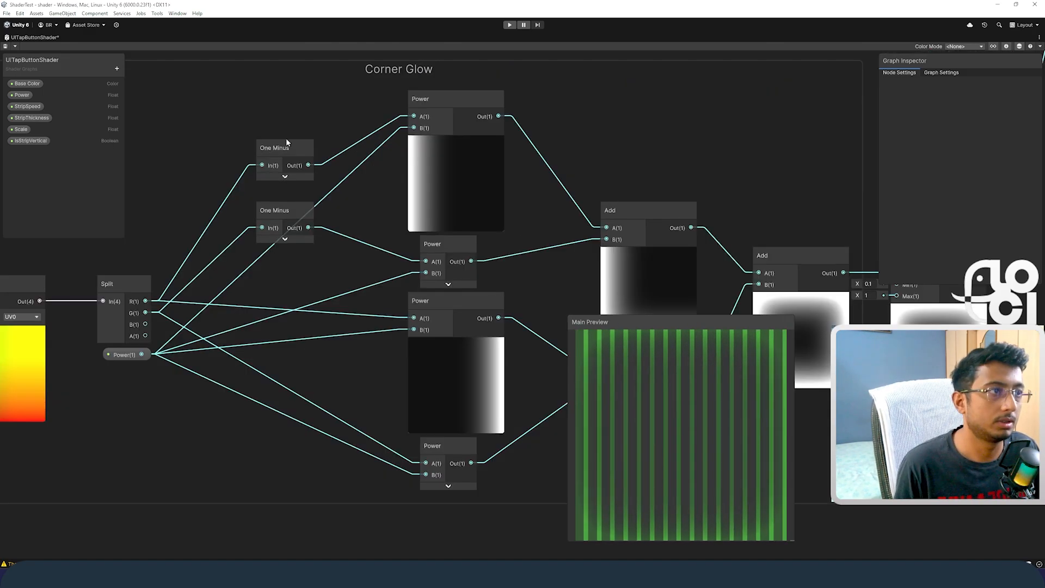
pyautogui.moveTo(287, 119); pyautogui.dragTo(246, 207)
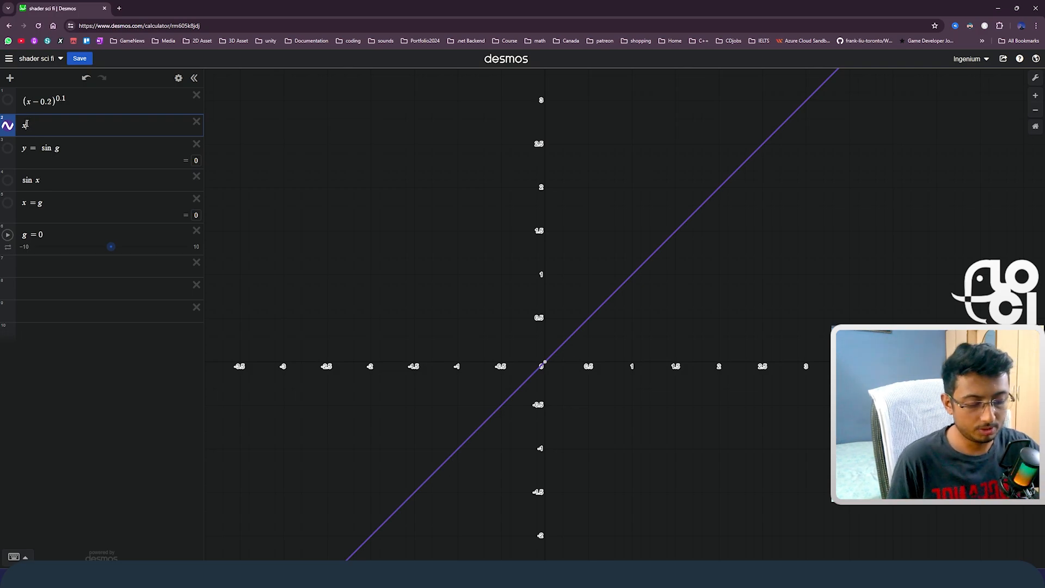
pyautogui.write('^2')
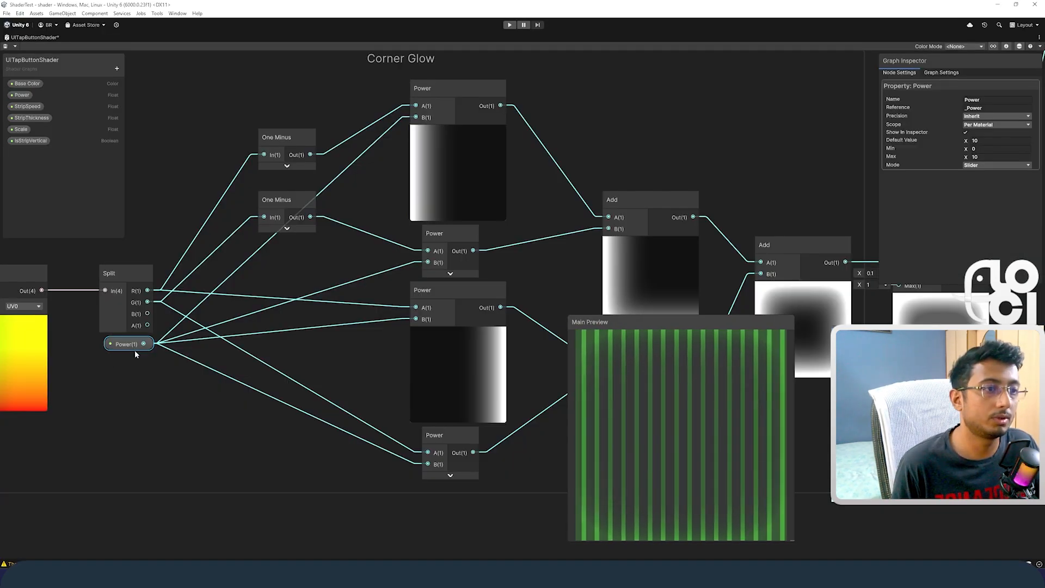
# Step: Back in the shader graph, try Power property default values of 3.82, 1.89 and 1, and restore the default to 10
pyautogui.moveTo(135, 350); pyautogui.dragTo(129, 386)
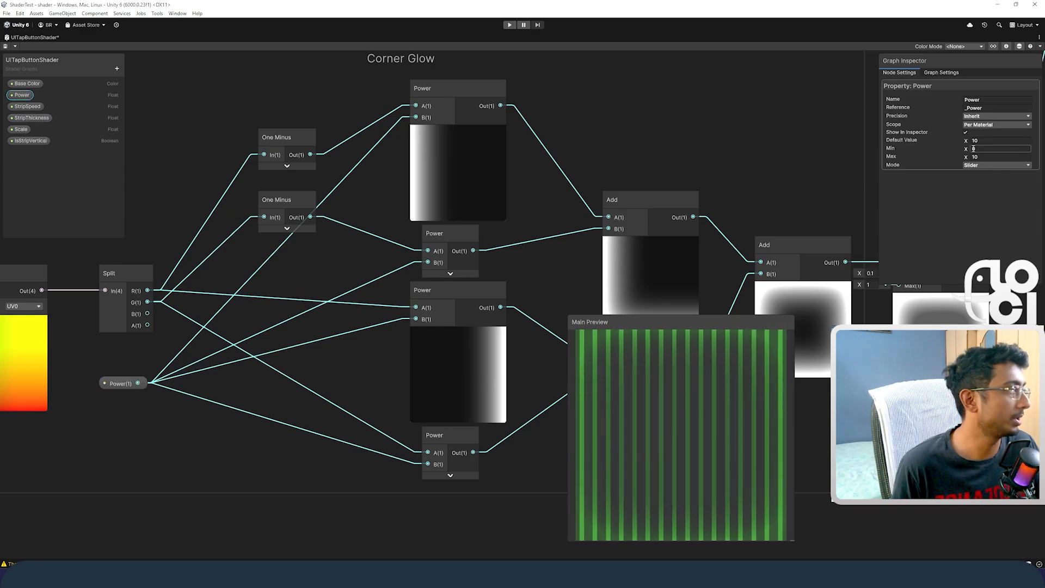
pyautogui.moveTo(968, 140); pyautogui.dragTo(930, 141)
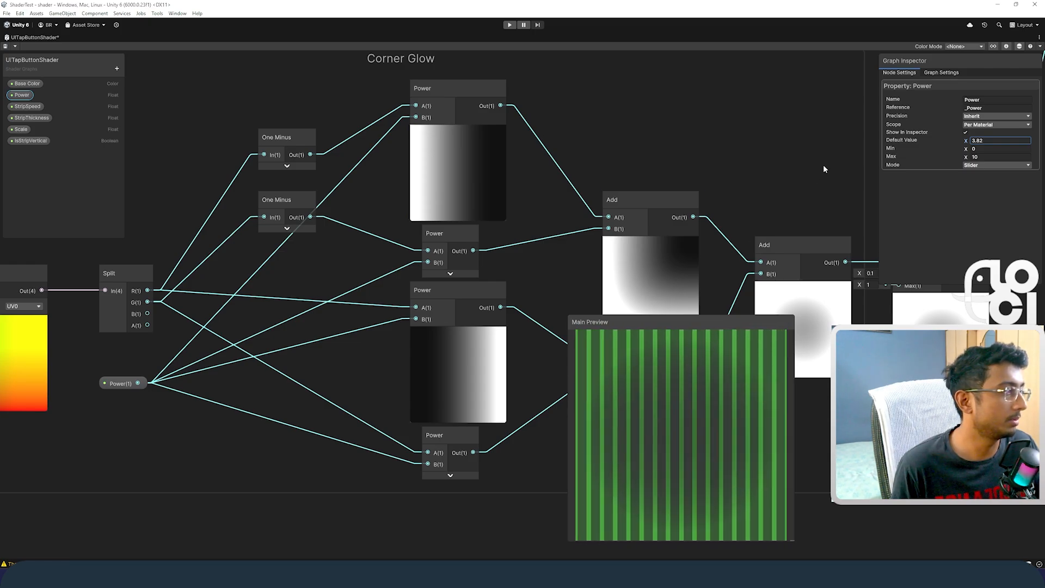
pyautogui.moveTo(963, 141); pyautogui.dragTo(953, 144)
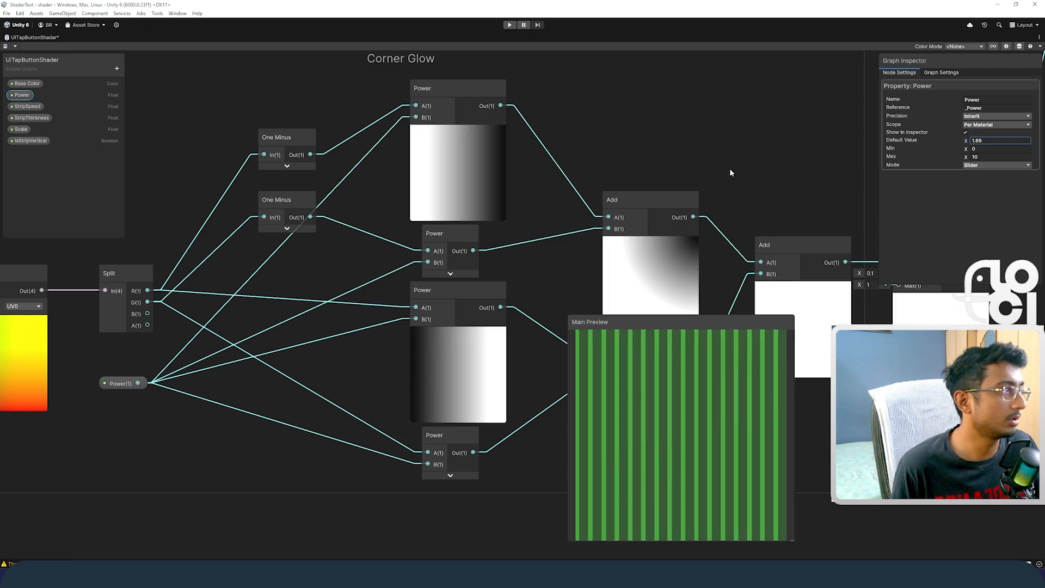
pyautogui.moveTo(990, 142); pyautogui.dragTo(957, 147)
pyautogui.write('1')
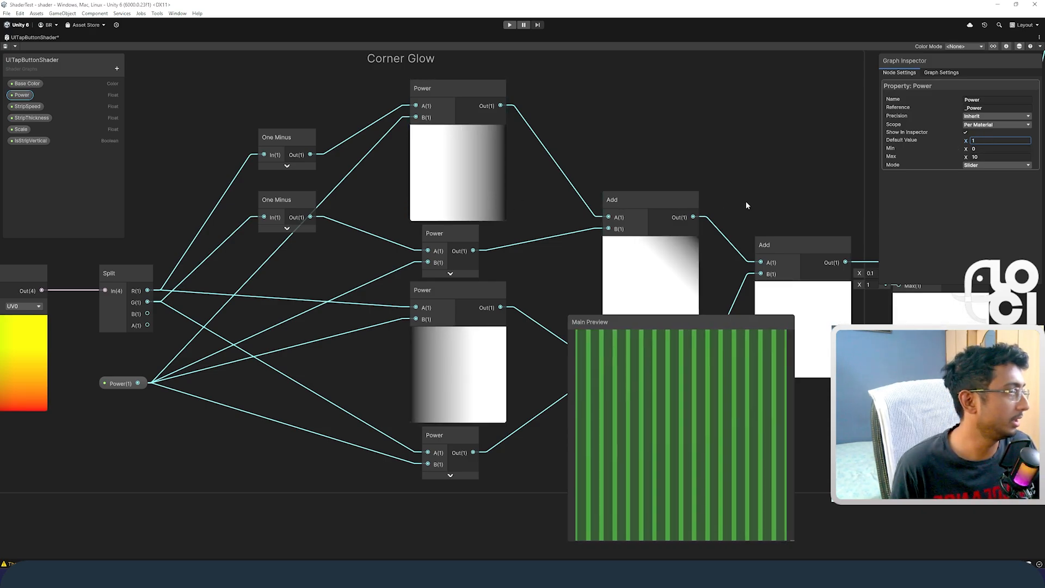
pyautogui.click(994, 141)
pyautogui.write('10')
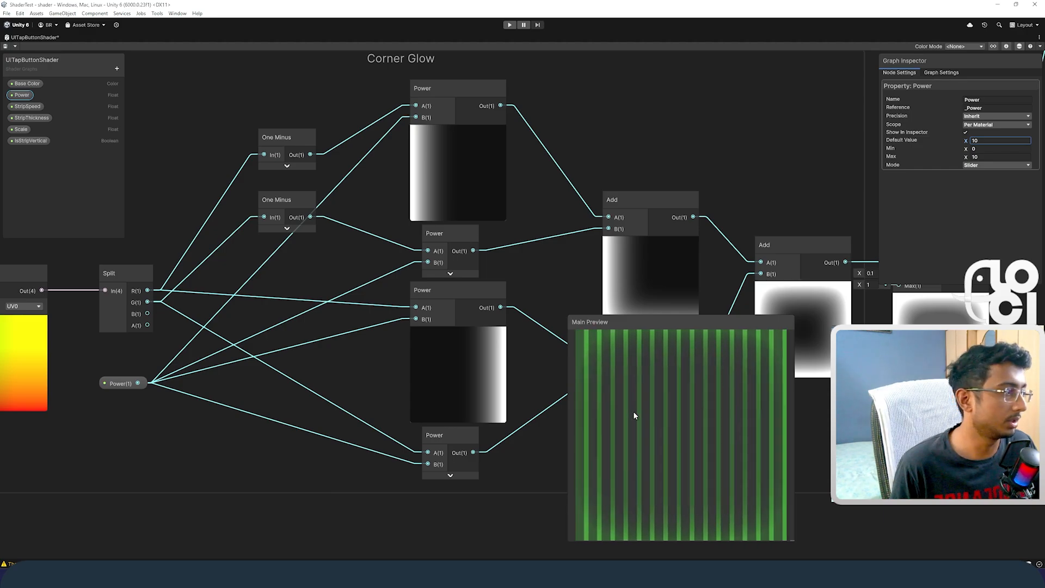
# Step: Examine how the Power node outputs are combined by the Add nodes, up to the final Add before the Clamp
pyautogui.moveTo(544, 244); pyautogui.dragTo(473, 232, button='middle')
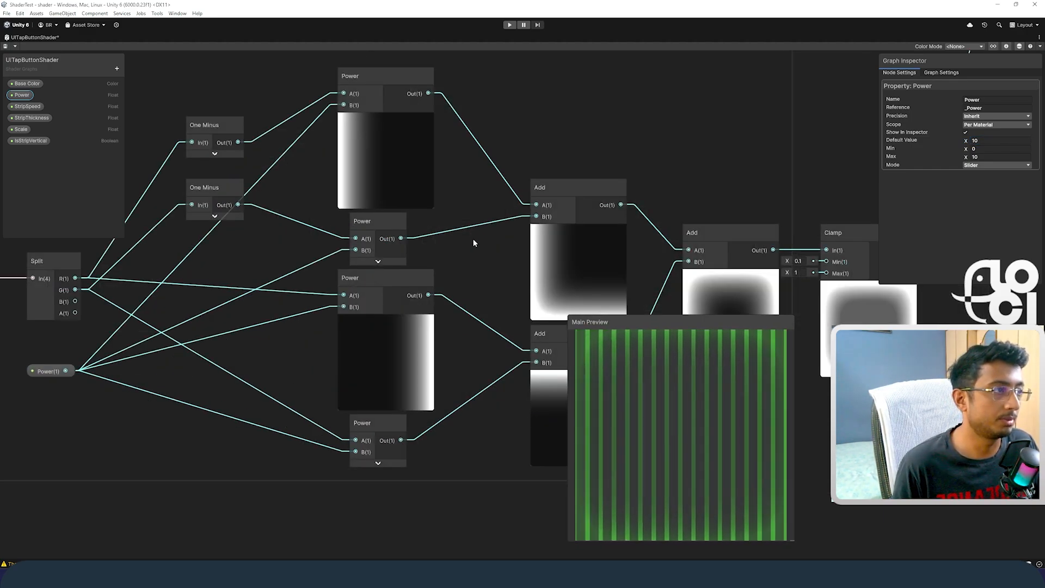
pyautogui.moveTo(465, 259); pyautogui.dragTo(532, 223, button='middle')
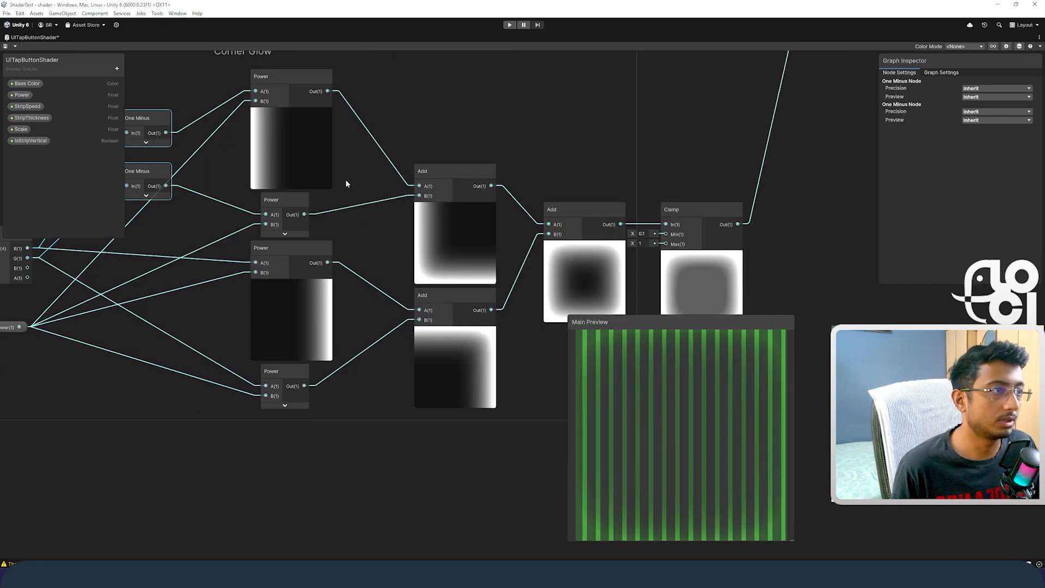
pyautogui.click(288, 234)
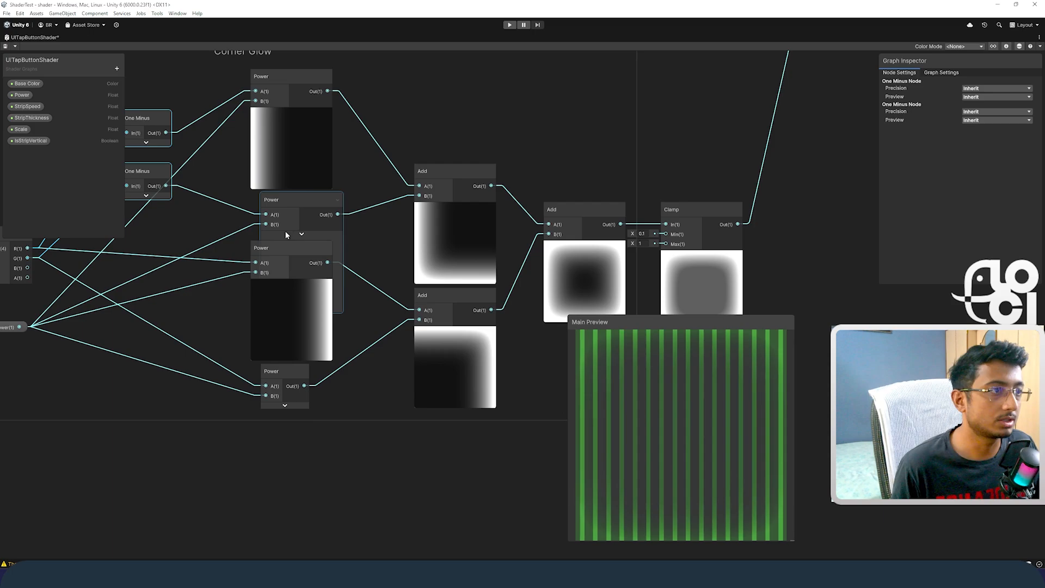
pyautogui.click(302, 237)
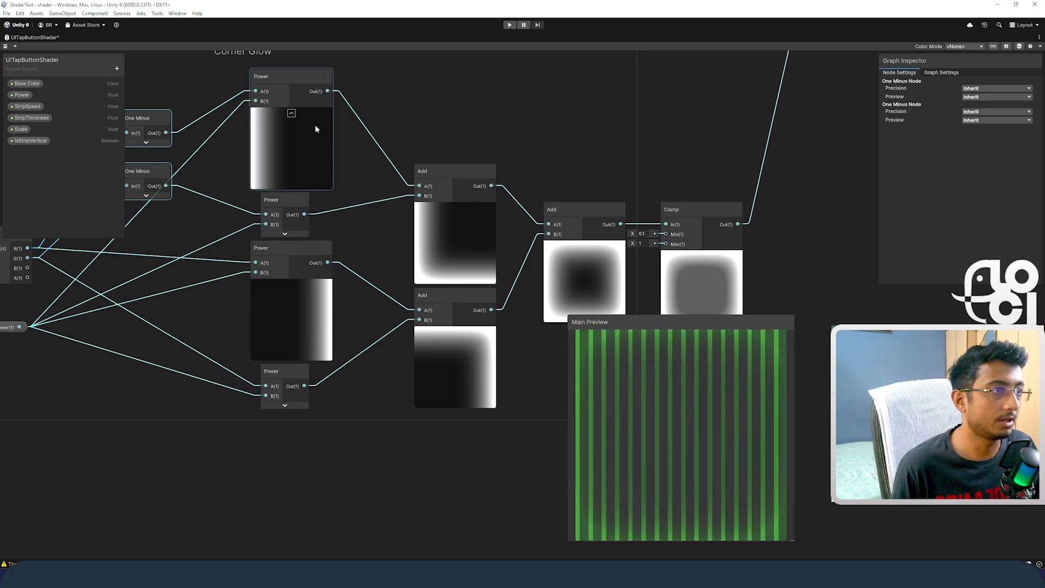
pyautogui.moveTo(538, 170); pyautogui.dragTo(357, 141, button='middle')
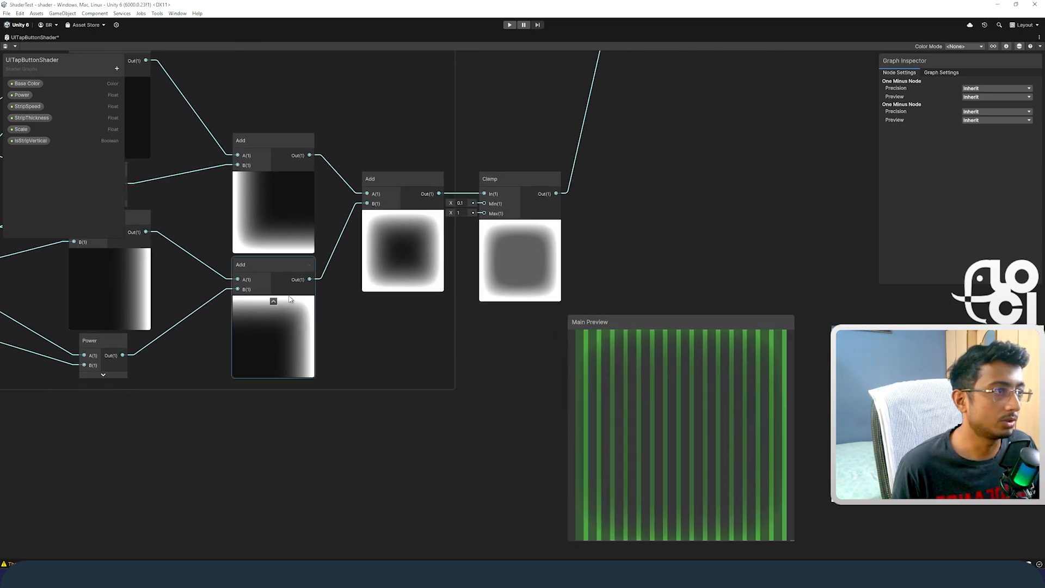
pyautogui.click(408, 128)
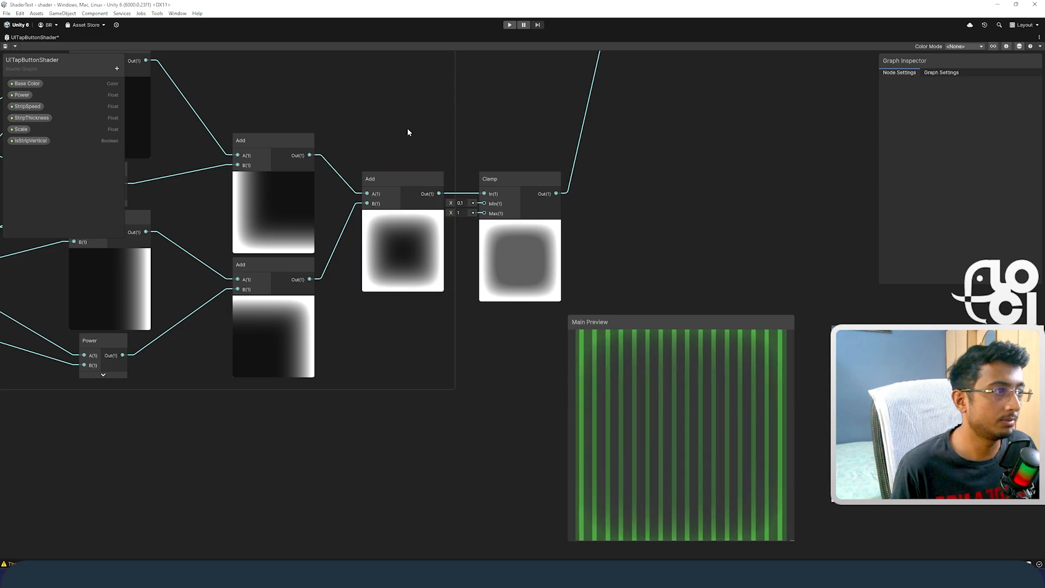
pyautogui.click(407, 177)
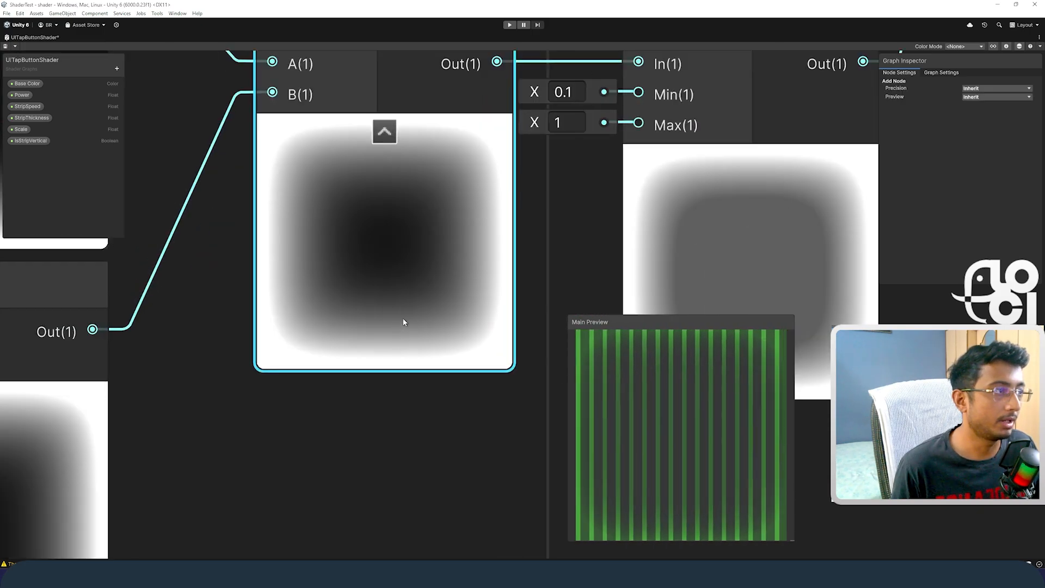
pyautogui.scroll(-3, 404, 319)
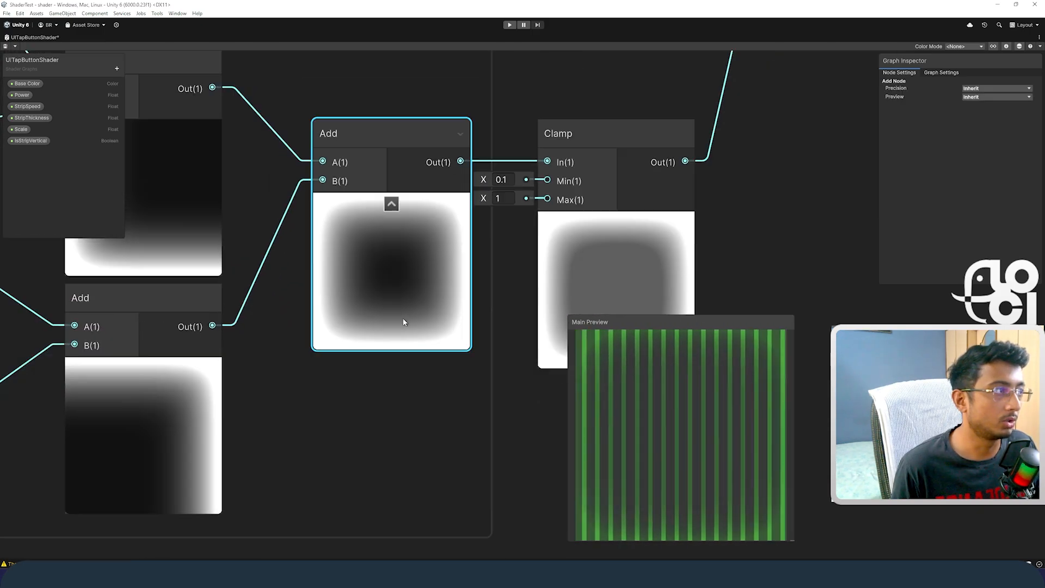
# Step: Switch to Desmos and examine the shape of the x^10 curve around the origin
pyautogui.hotkey('alt', 'Tab')
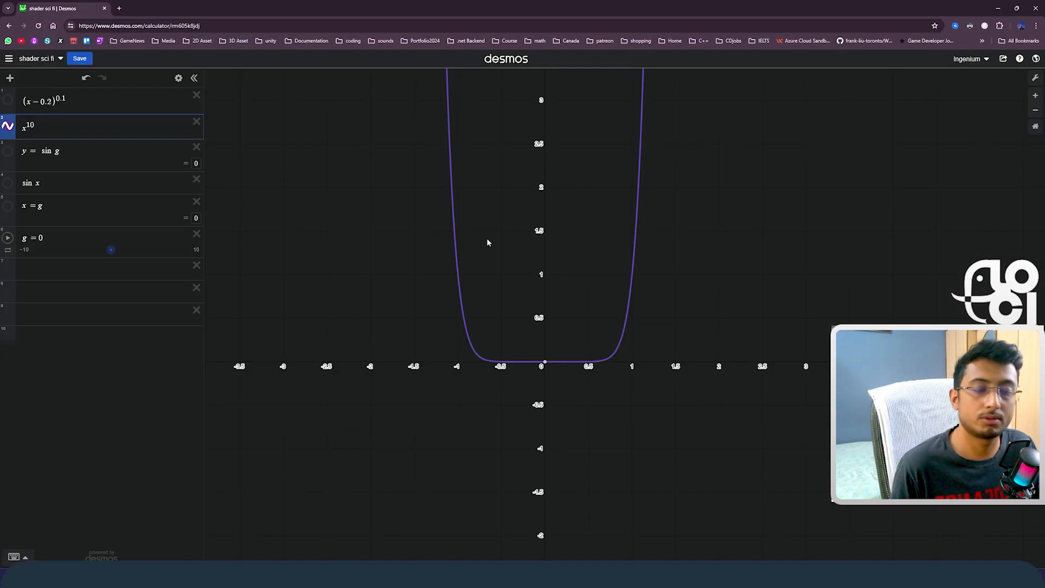
pyautogui.scroll(2, 570, 341)
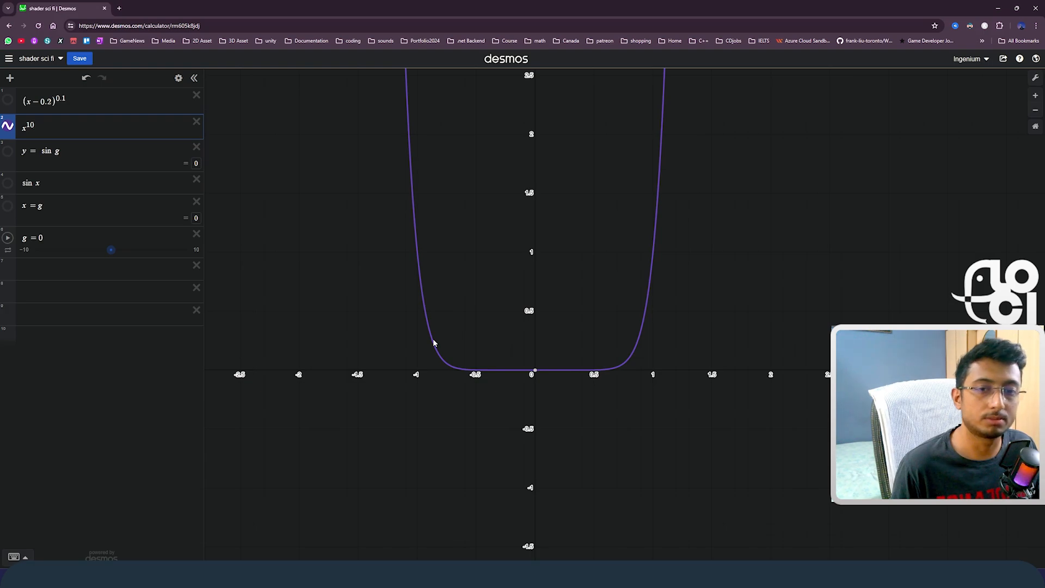
pyautogui.scroll(-2, 660, 296)
pyautogui.scroll(3, 556, 362)
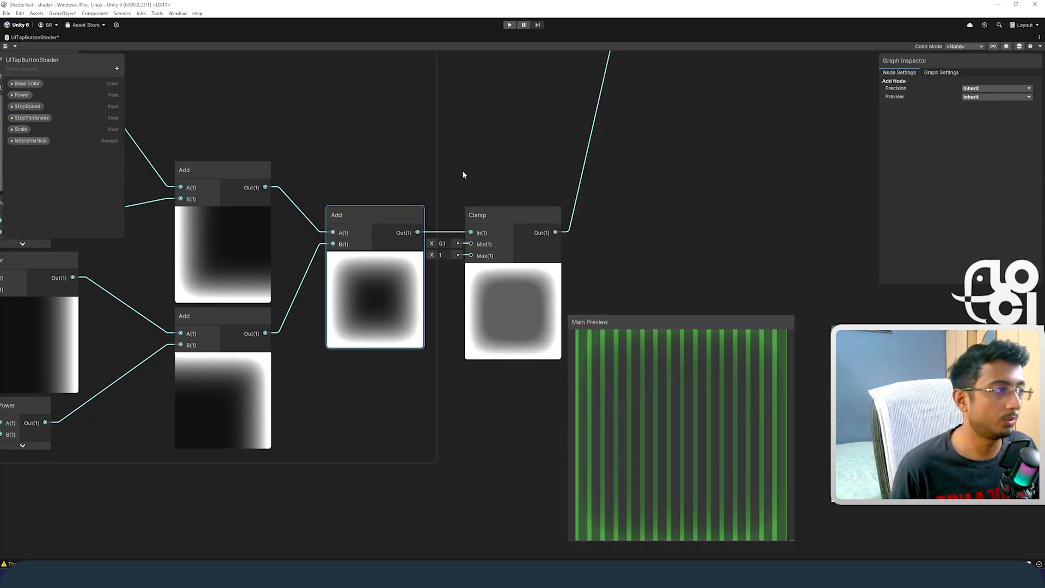
# Step: In the shader graph's strip section, disconnect the GetVector2 result from the Tiling And Offset node and select the Tiling X value
pyautogui.scroll(3, 413, 256)
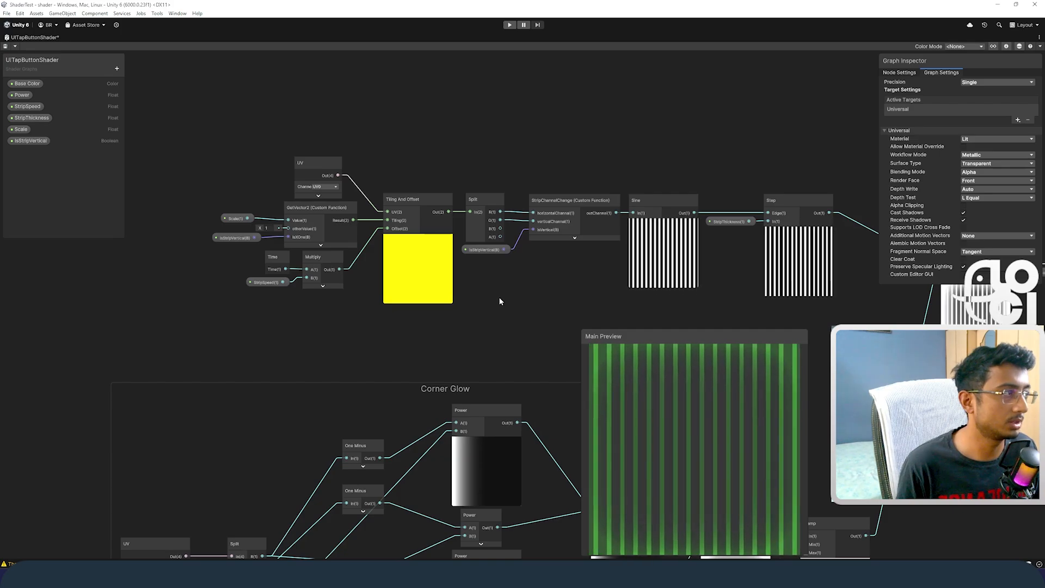
pyautogui.scroll(1, 528, 279)
pyautogui.moveTo(528, 278); pyautogui.dragTo(524, 280, button='middle')
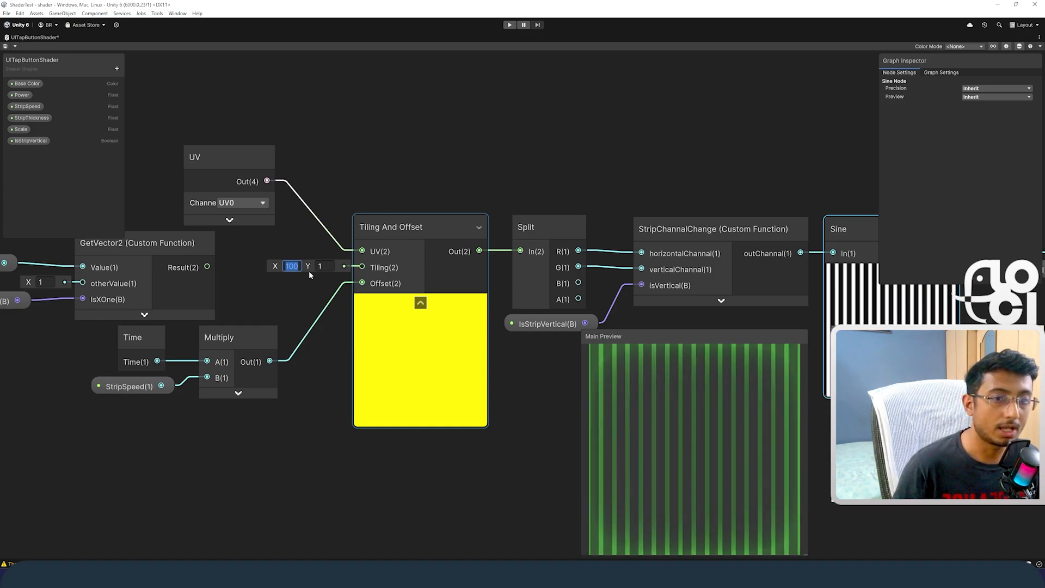
# Step: In Desmos, show the sine expressions instead of x^10 and vary g through 0.7 and 0 to -1.1
pyautogui.hotkey('alt', 'Tab')
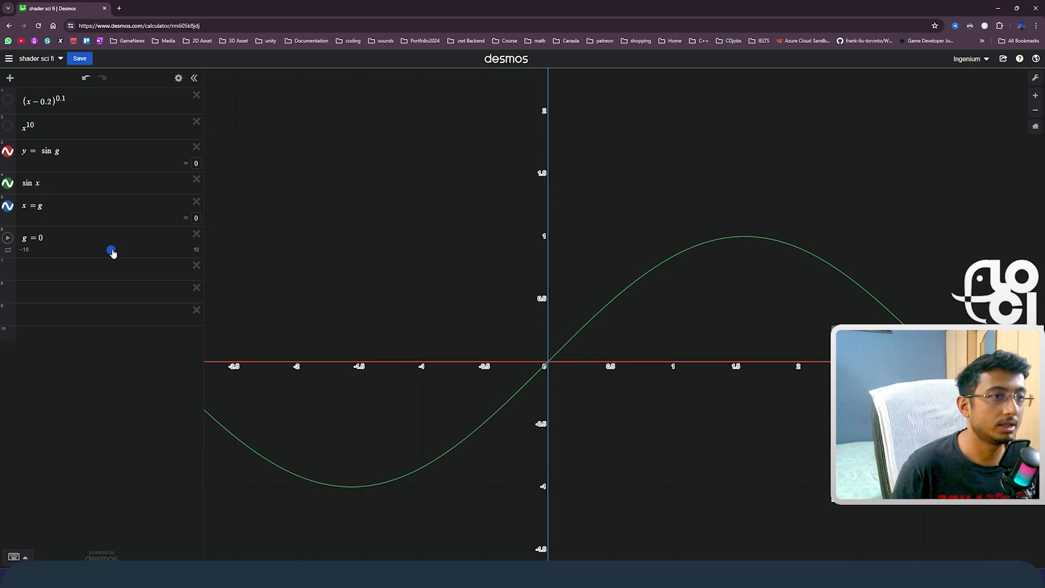
pyautogui.moveTo(112, 253); pyautogui.dragTo(116, 254)
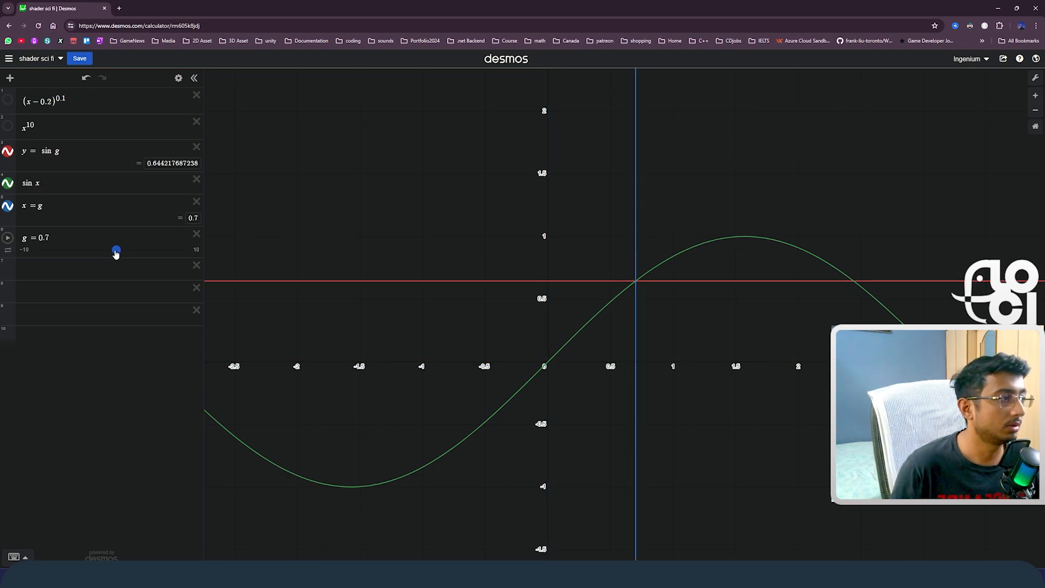
pyautogui.moveTo(116, 255)
pyautogui.mouseDown()
pyautogui.moveTo(141, 263)
pyautogui.moveTo(111, 256)
pyautogui.mouseUp()
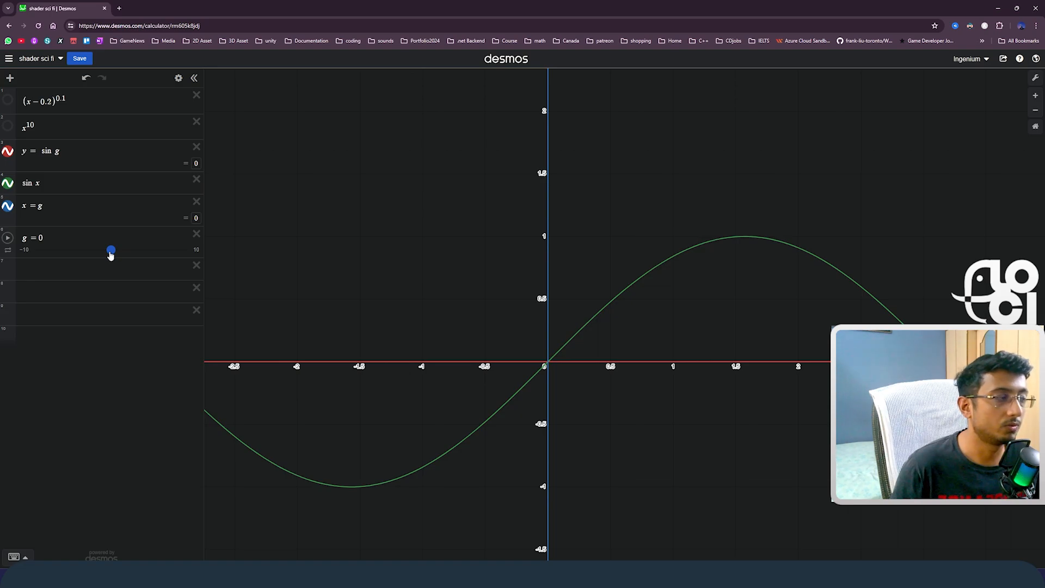
pyautogui.moveTo(110, 254); pyautogui.dragTo(104, 231)
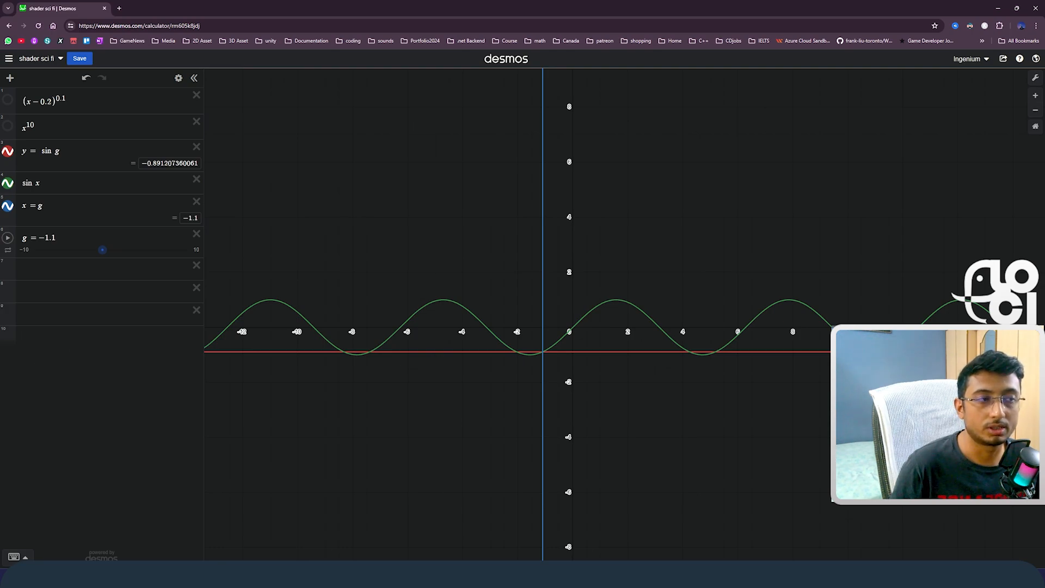
pyautogui.scroll(3, 663, 330)
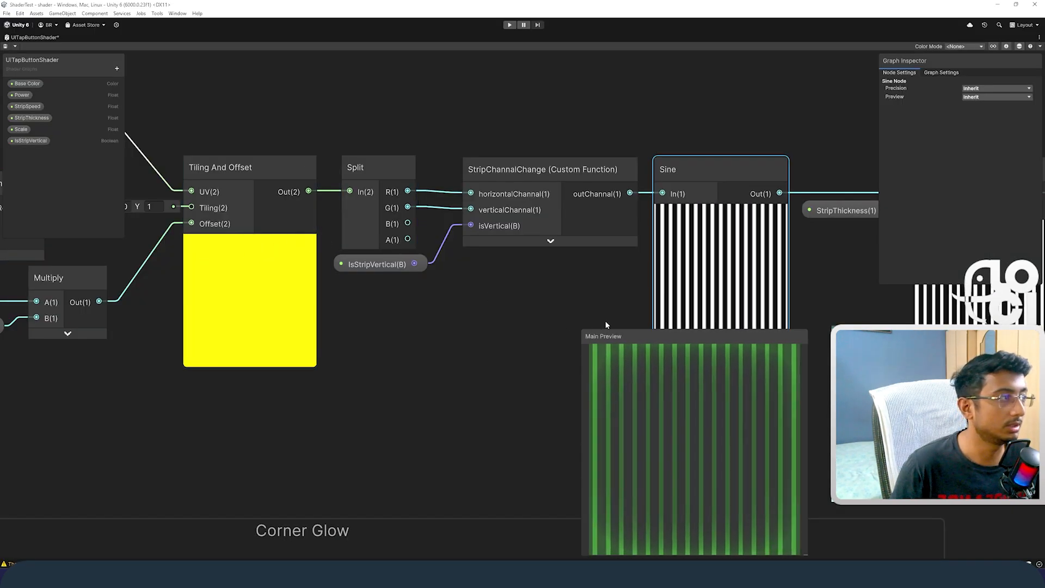
# Step: Back in the shader graph, inspect the Sine node's stripe preview and feed the Tiling And Offset output directly into Sine
pyautogui.scroll(3, 506, 203)
pyautogui.scroll(2, 506, 203)
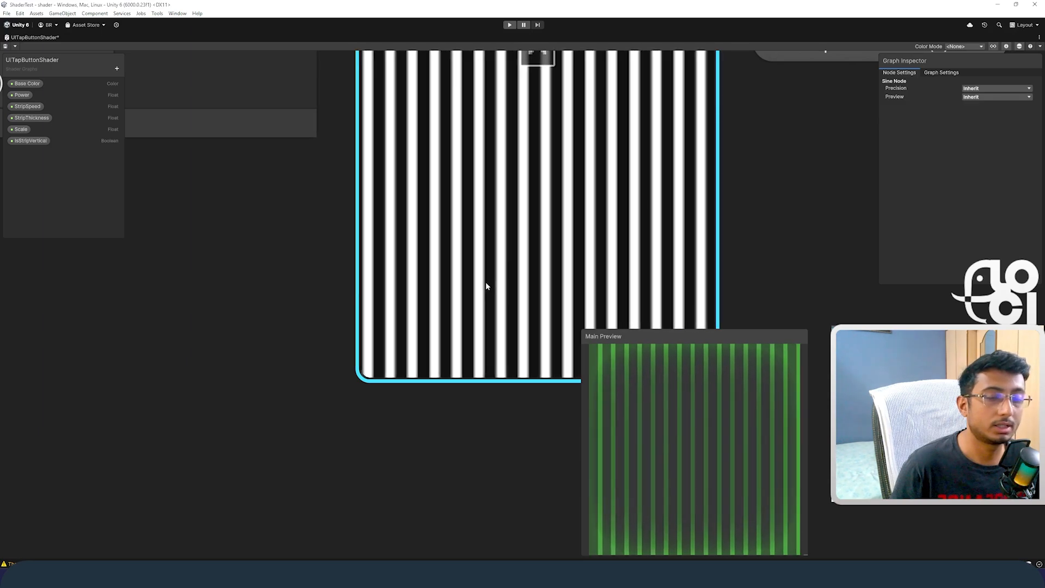
pyautogui.scroll(-4, 490, 291)
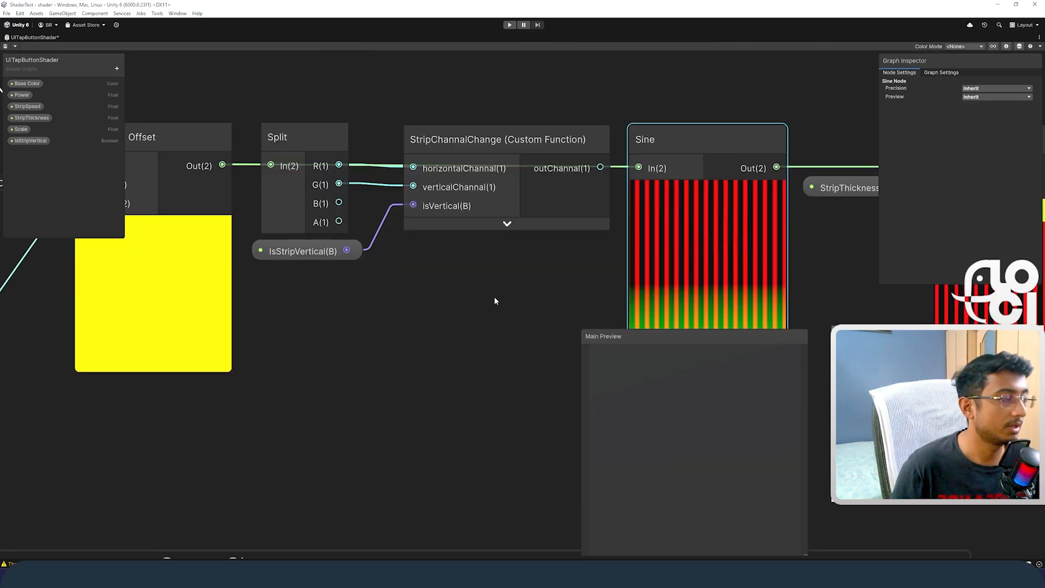
# Step: Feed the Split node's R channel straight into the Sine node's input
pyautogui.moveTo(387, 292); pyautogui.dragTo(343, 334, button='middle')
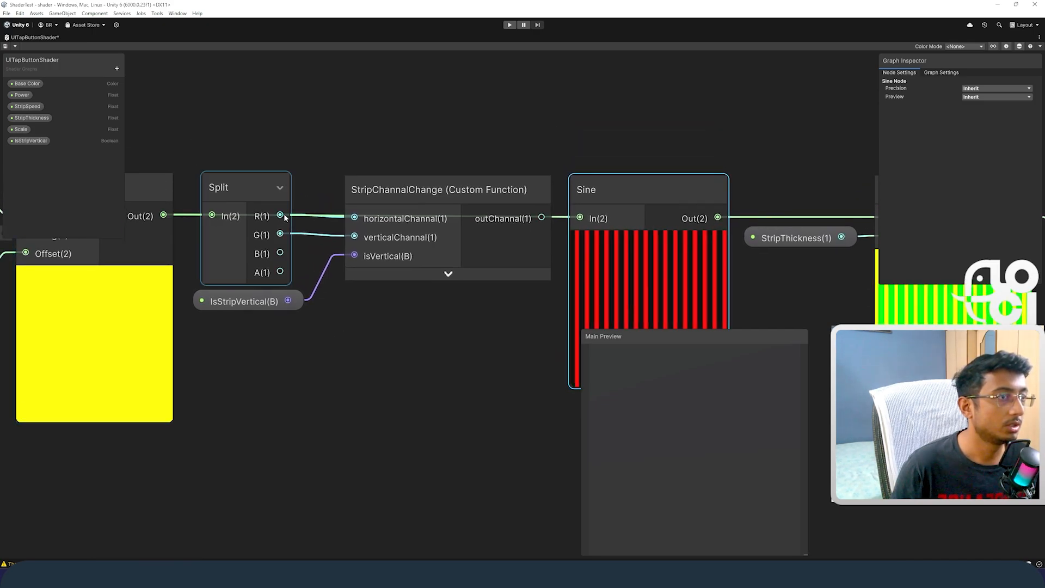
pyautogui.moveTo(280, 216); pyautogui.dragTo(579, 218)
pyautogui.moveTo(405, 306); pyautogui.dragTo(370, 274, button='middle')
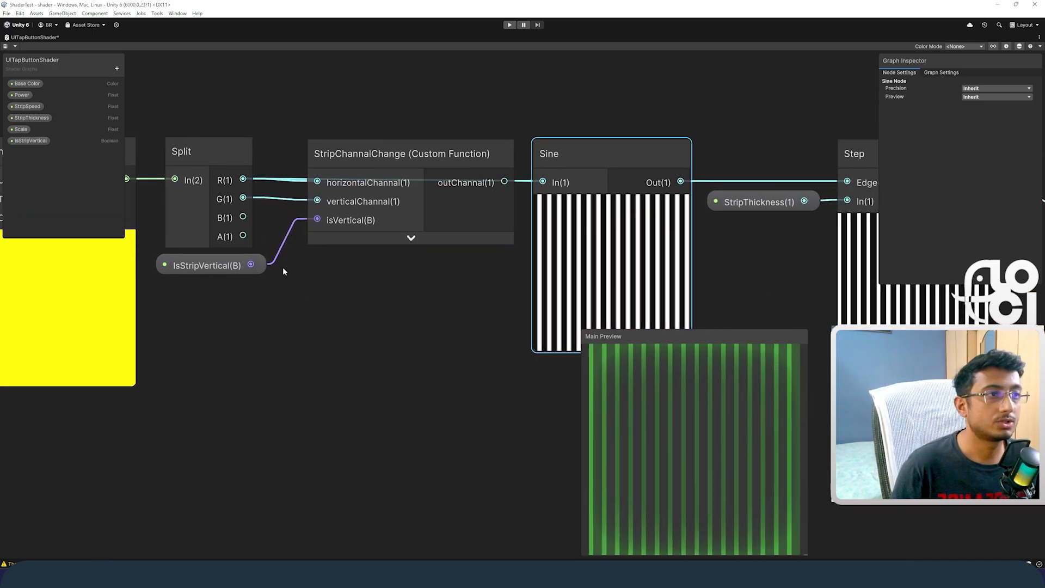
# Step: Reconnect the StripChannalChange node's outChannal output to the Sine node's input
pyautogui.moveTo(282, 267); pyautogui.dragTo(346, 293, button='middle')
pyautogui.moveTo(239, 333); pyautogui.dragTo(457, 315, button='middle')
pyautogui.scroll(-1, 523, 319)
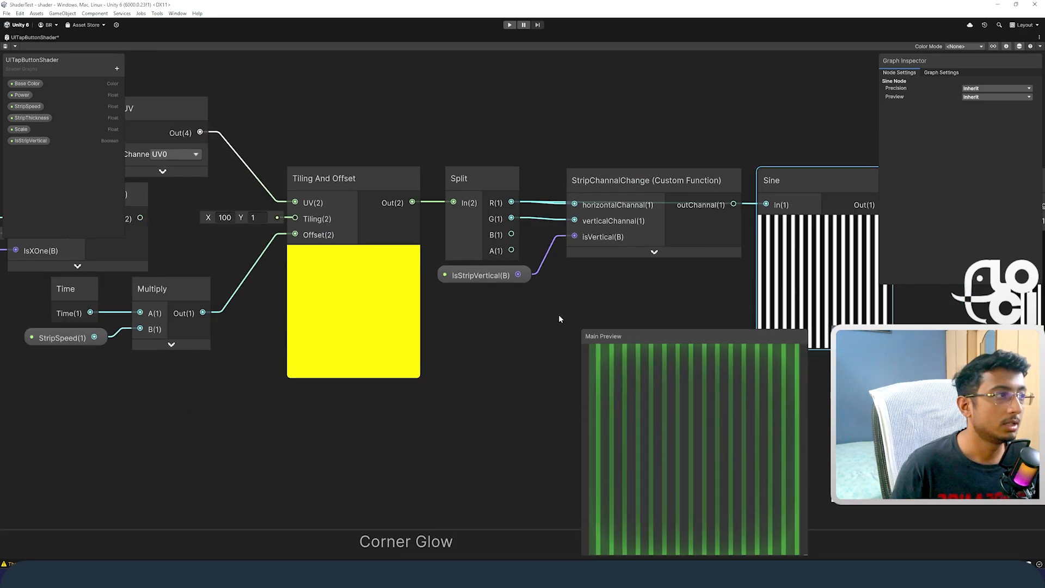
pyautogui.moveTo(553, 319); pyautogui.dragTo(357, 344, button='middle')
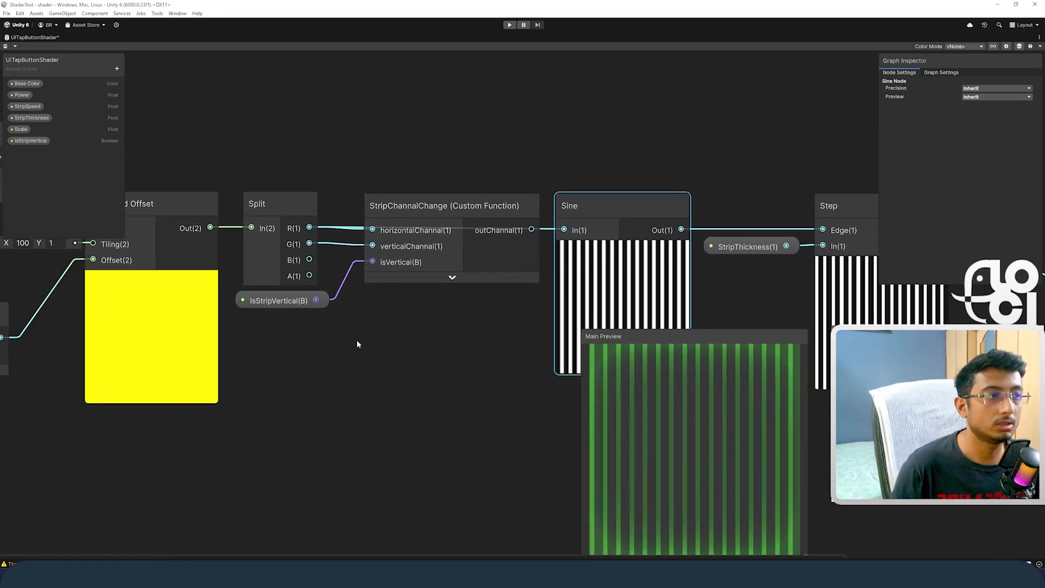
pyautogui.click(443, 197)
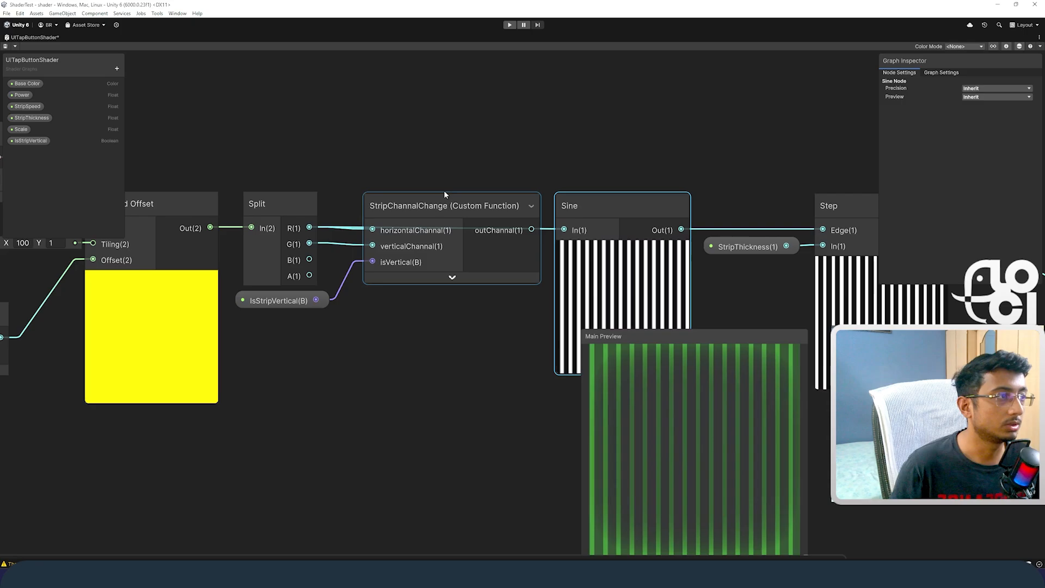
pyautogui.moveTo(531, 229); pyautogui.dragTo(564, 230)
pyautogui.scroll(-5, 512, 200)
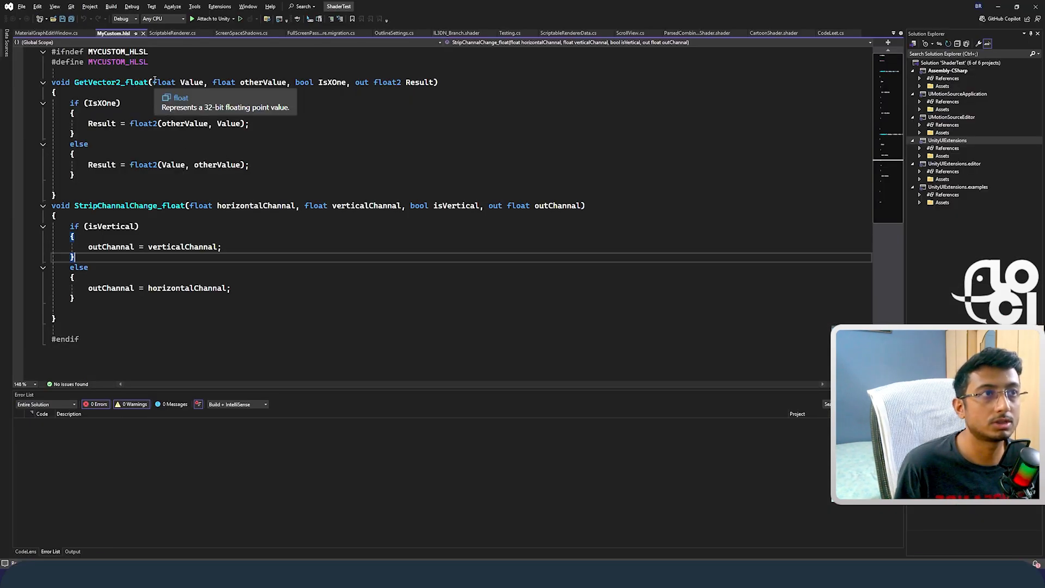
# Step: In MyCustom.hlsl in Visual Studio, examine GetVector2_float's parameters, its IsXOne condition and both Result assignments
pyautogui.moveTo(154, 82); pyautogui.dragTo(289, 89)
pyautogui.click(338, 81)
pyautogui.doubleClick(337, 81)
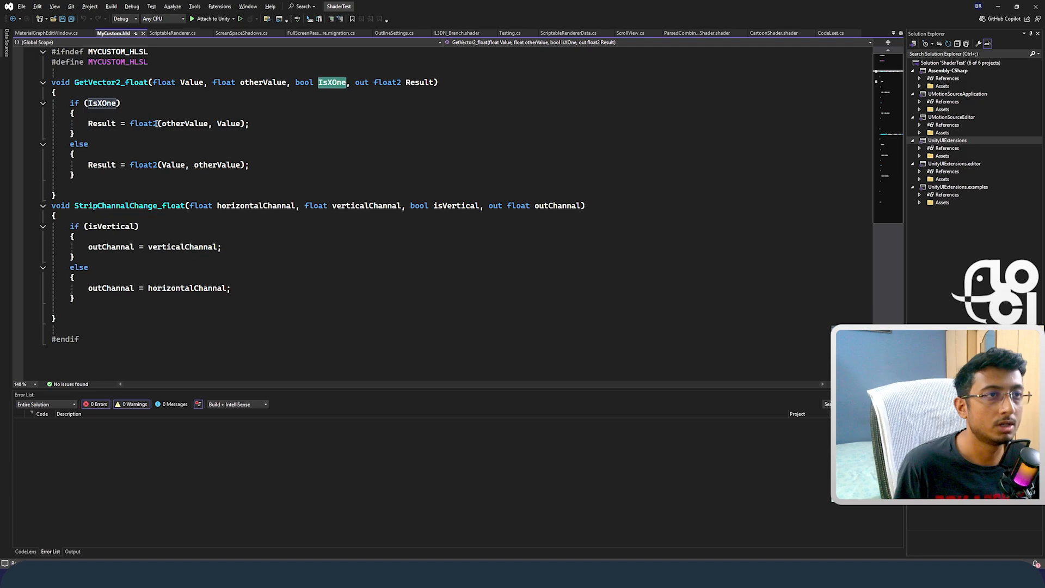
pyautogui.doubleClick(103, 104)
pyautogui.moveTo(88, 124); pyautogui.dragTo(222, 124)
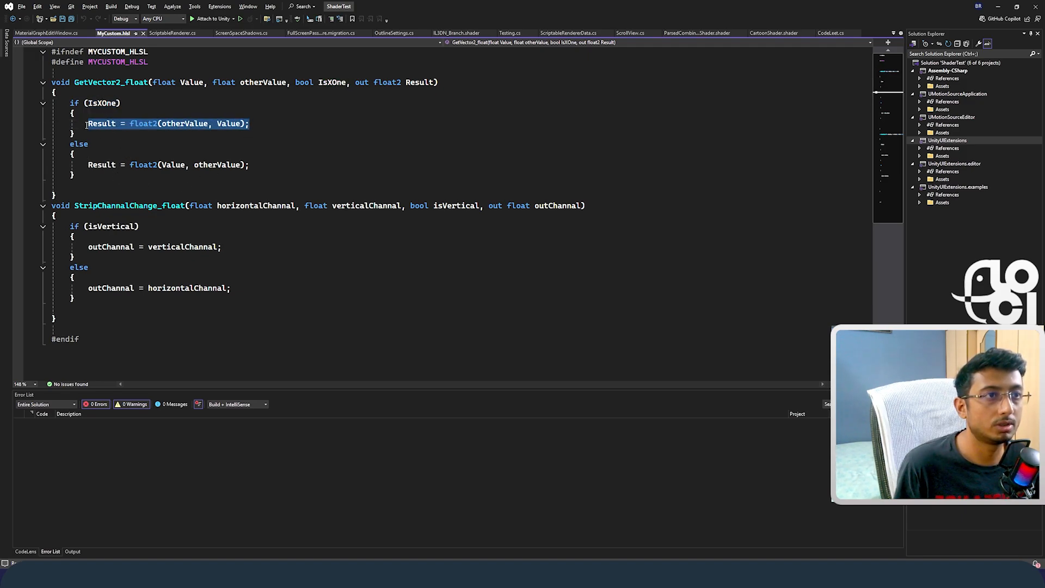
pyautogui.moveTo(88, 165); pyautogui.dragTo(249, 165)
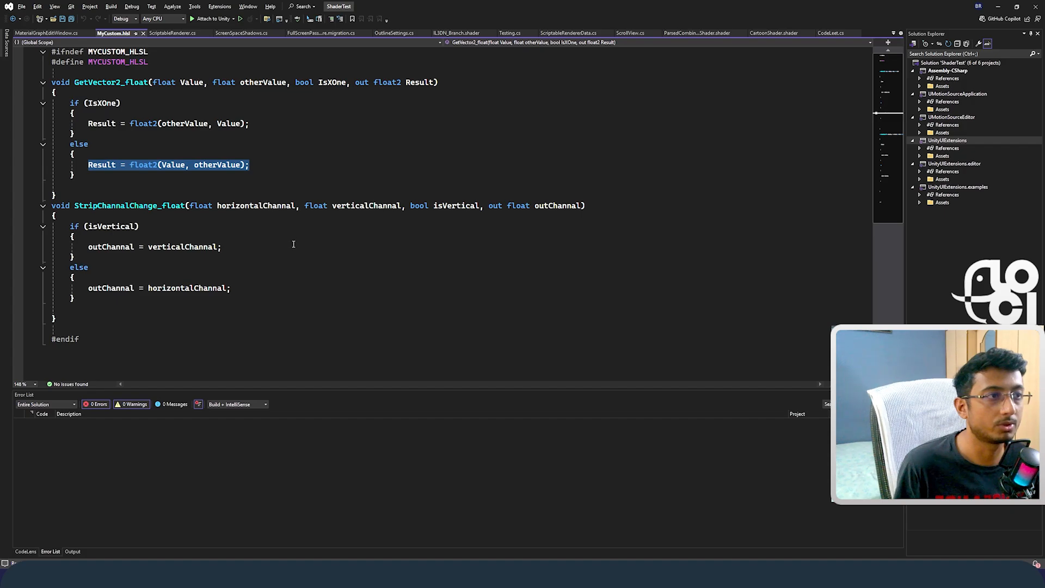
# Step: Examine StripChannalChange_float's channel parameters, isVertical flag and outChannal assignment
pyautogui.doubleClick(366, 206)
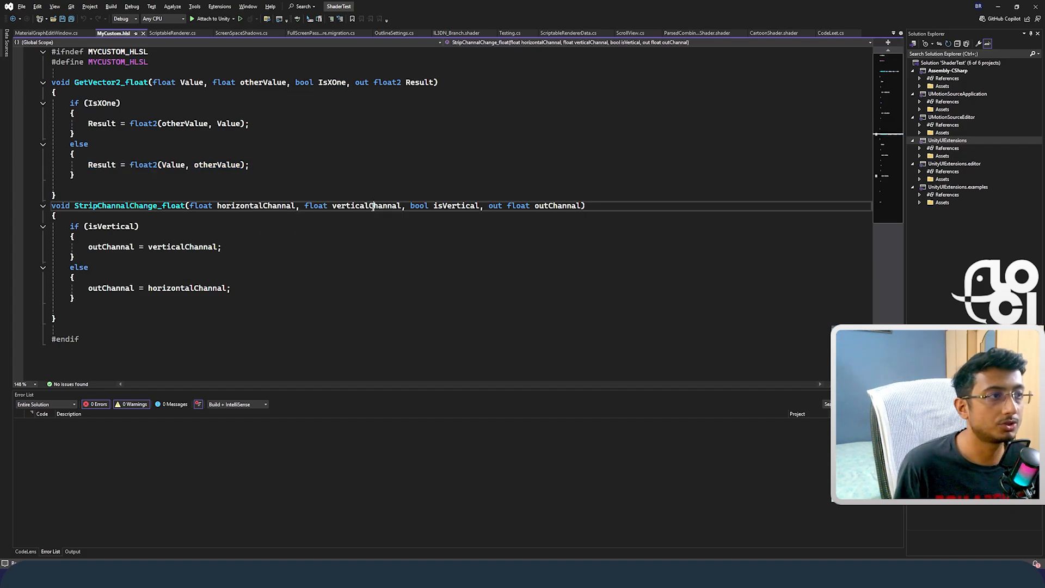
pyautogui.doubleClick(456, 206)
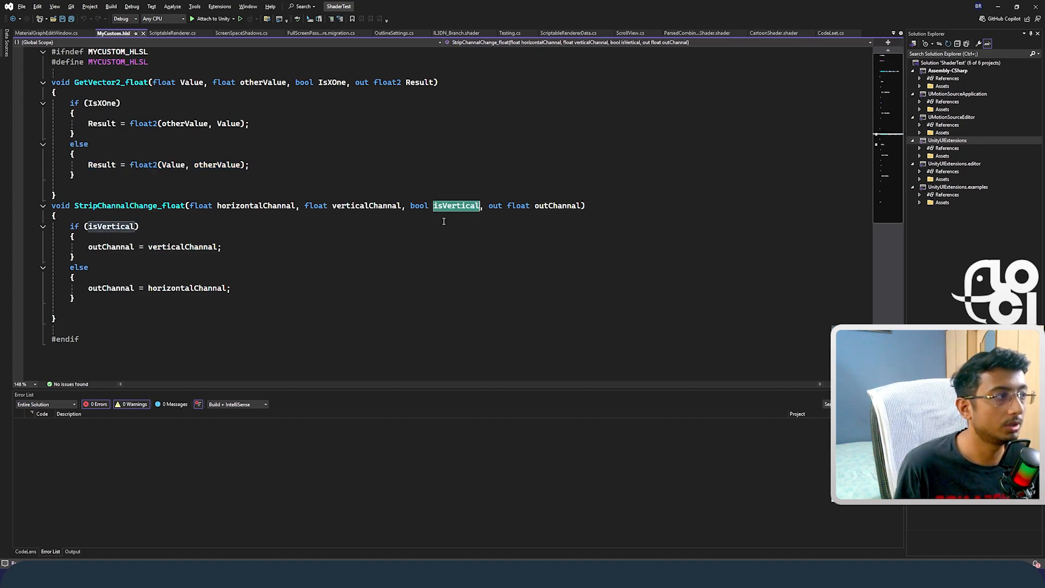
pyautogui.doubleClick(556, 206)
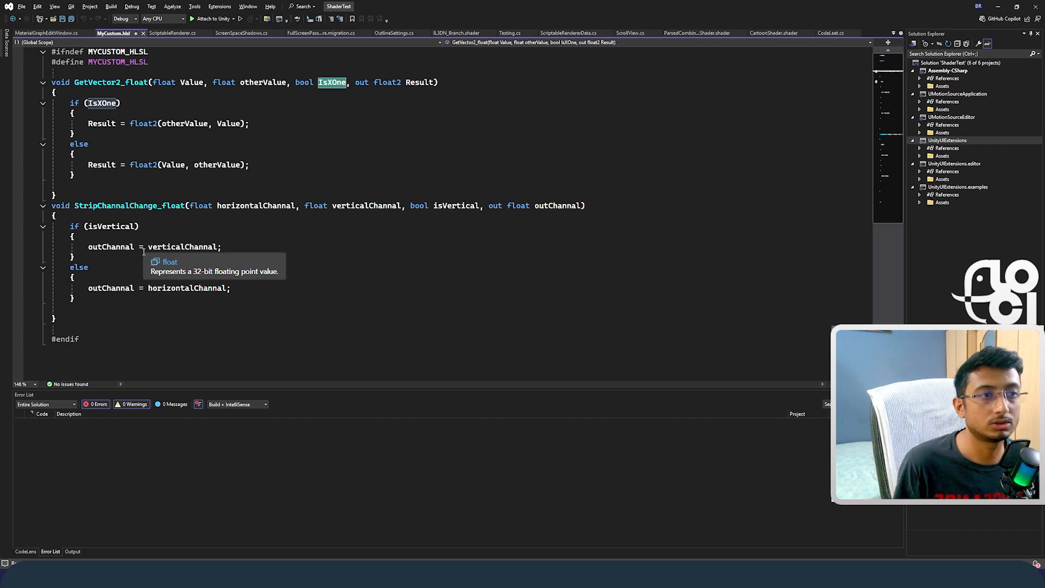
pyautogui.doubleClick(169, 246)
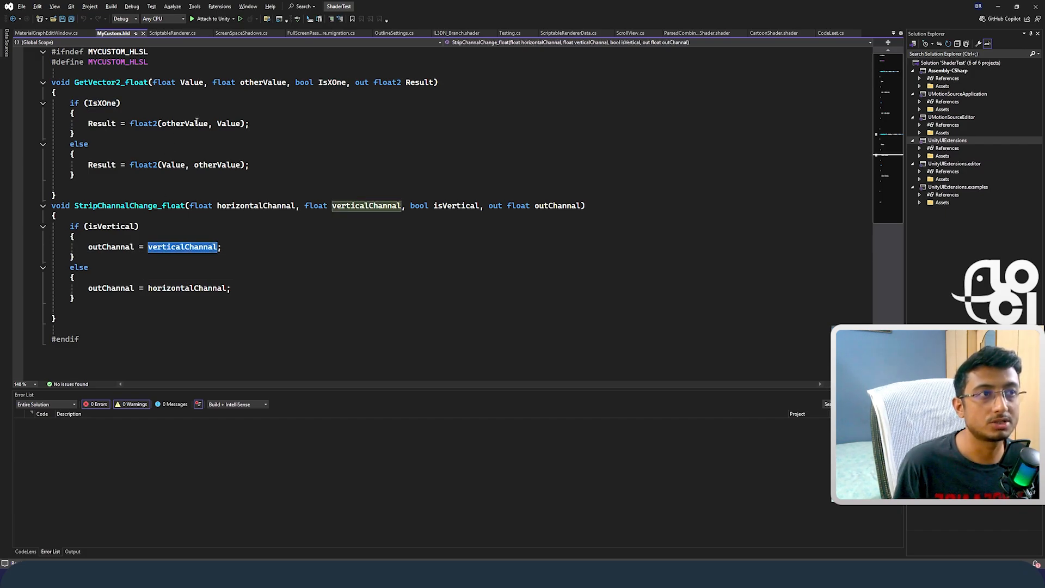
pyautogui.doubleClick(264, 206)
pyautogui.doubleClick(361, 206)
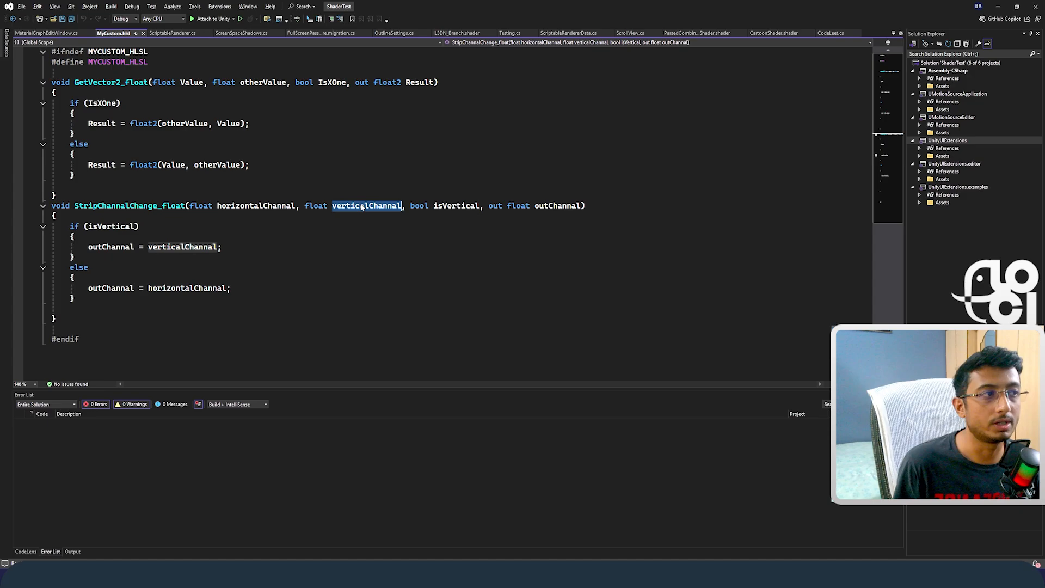
# Step: Back in Unity's shader graph, create a Custom Function node below StripChannalChange with MyCustom as its source file
pyautogui.hotkey('alt', 'Tab')
pyautogui.rightClick(477, 280)
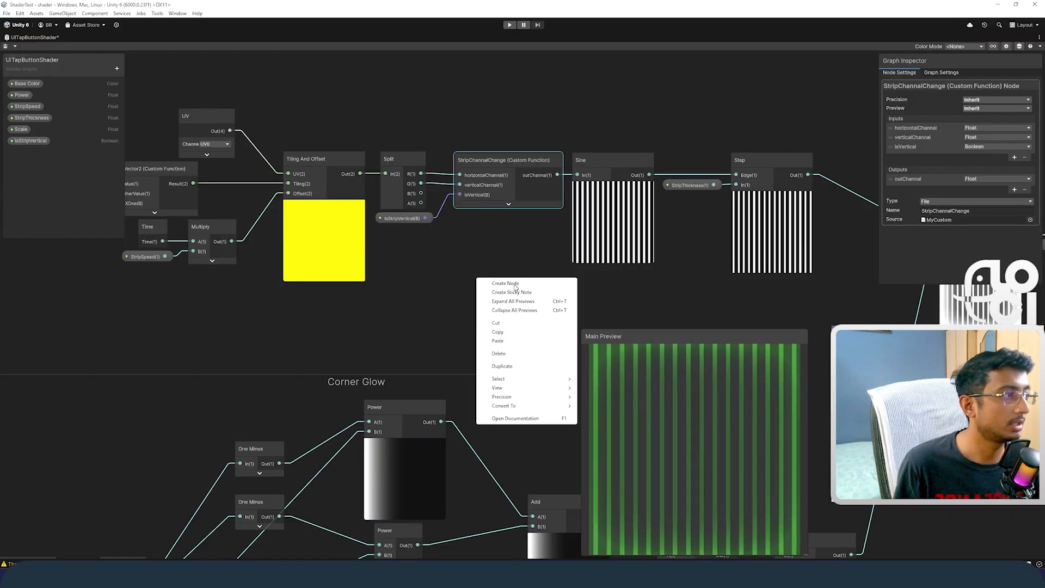
pyautogui.click(506, 284)
pyautogui.write('cus')
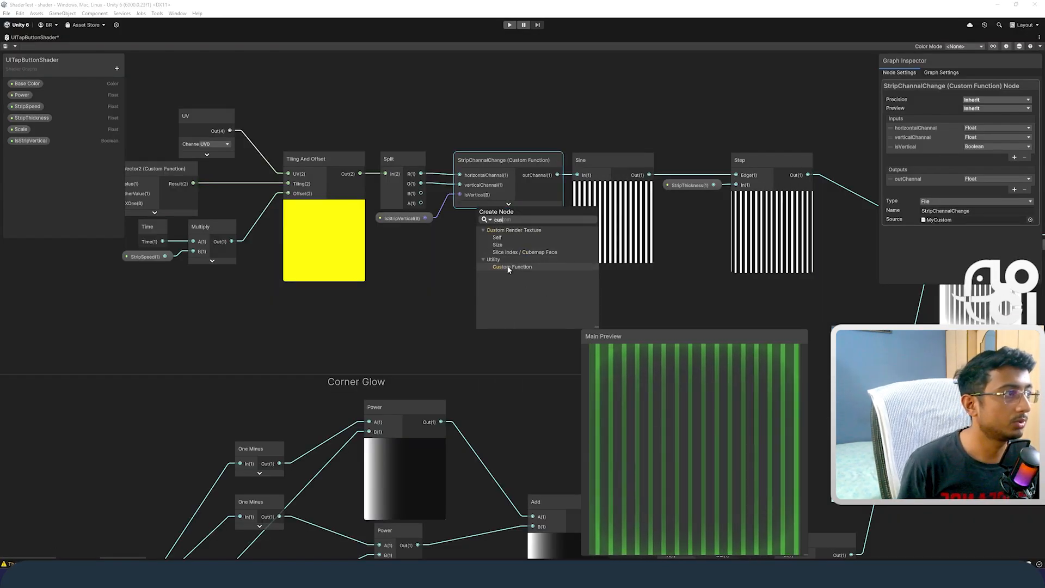
pyautogui.click(508, 267)
pyautogui.click(1030, 200)
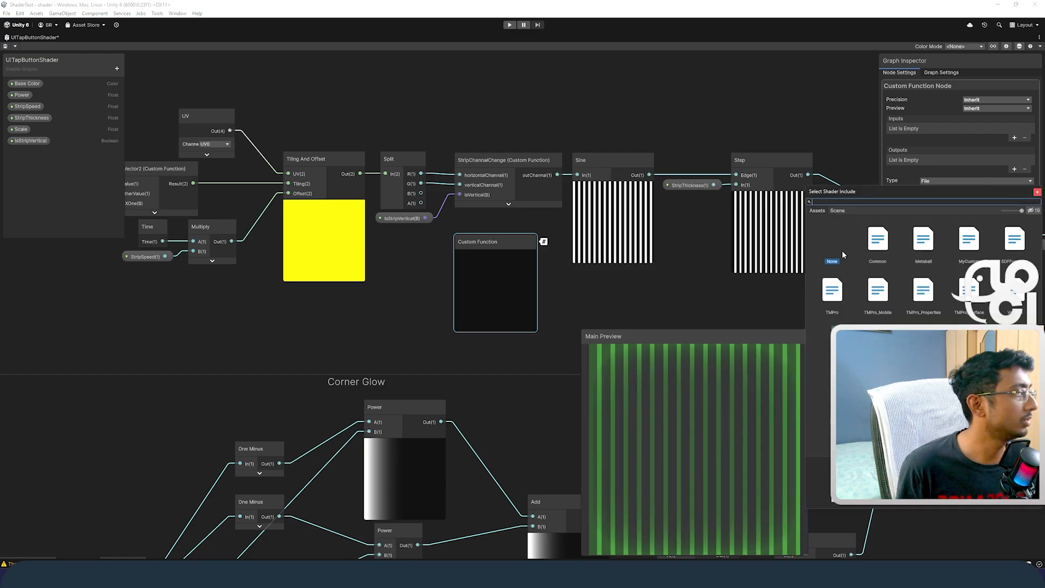
pyautogui.doubleClick(969, 241)
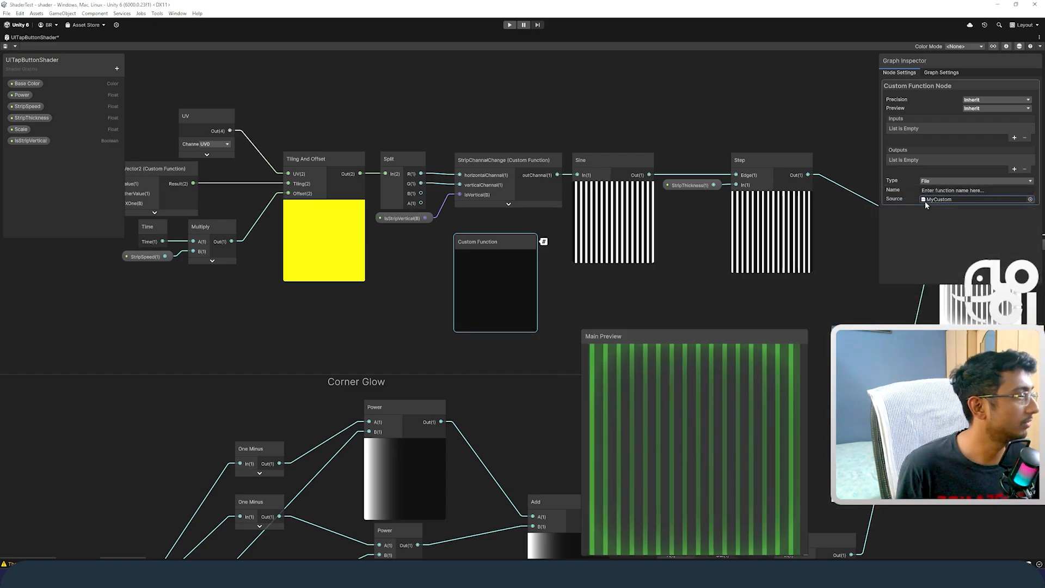
pyautogui.scroll(6, 608, 250)
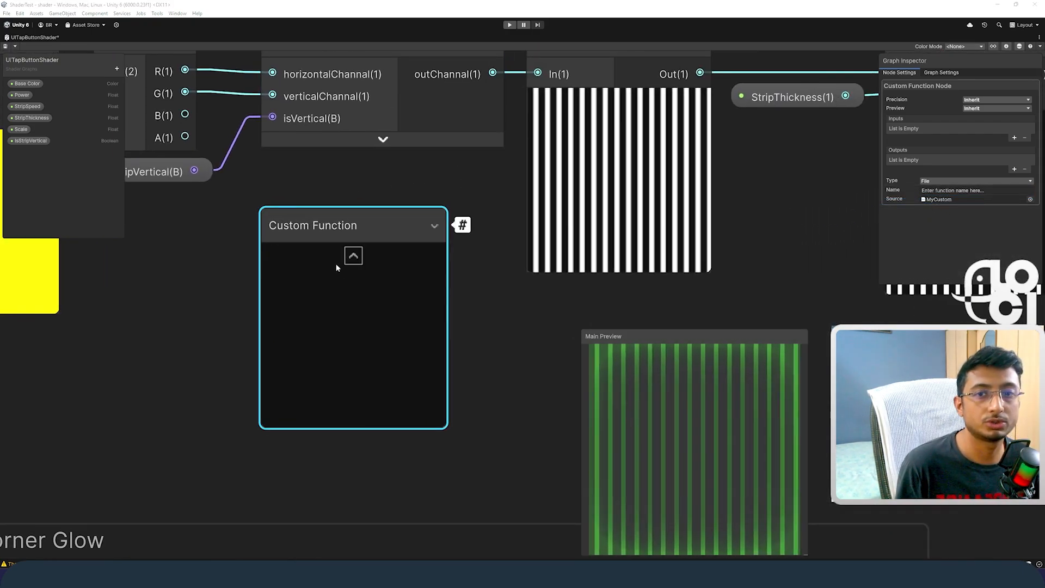
# Step: Set the new node's function name to GetVector2, copied from MyCustom.hlsl without the _float suffix
pyautogui.hotkey('alt', 'Tab')
pyautogui.doubleClick(107, 83)
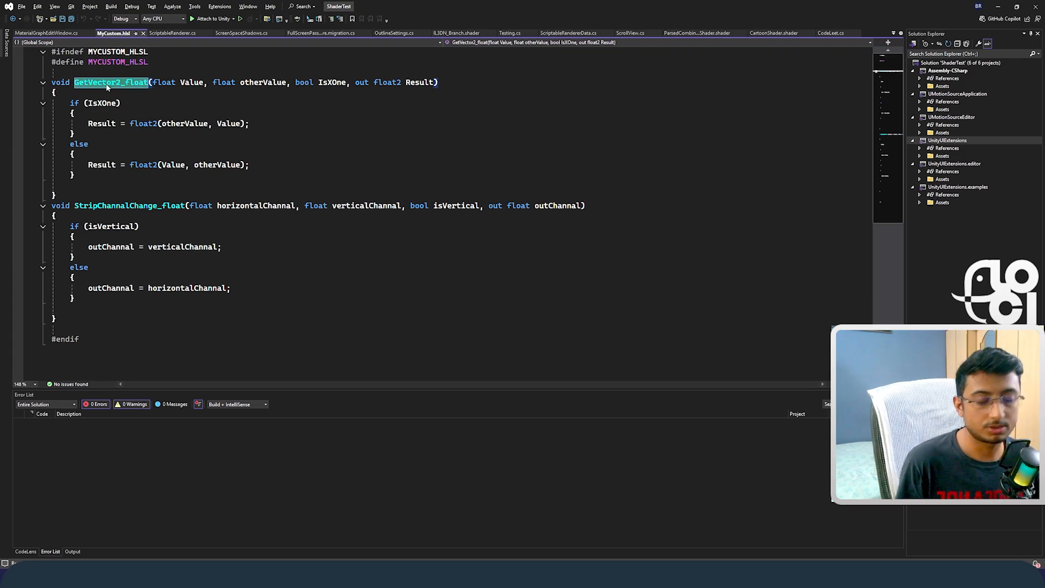
pyautogui.hotkey('ctrl', 'c')
pyautogui.hotkey('alt', 'Tab')
pyautogui.click(945, 191)
pyautogui.hotkey('ctrl', 'v')
pyautogui.click(997, 223)
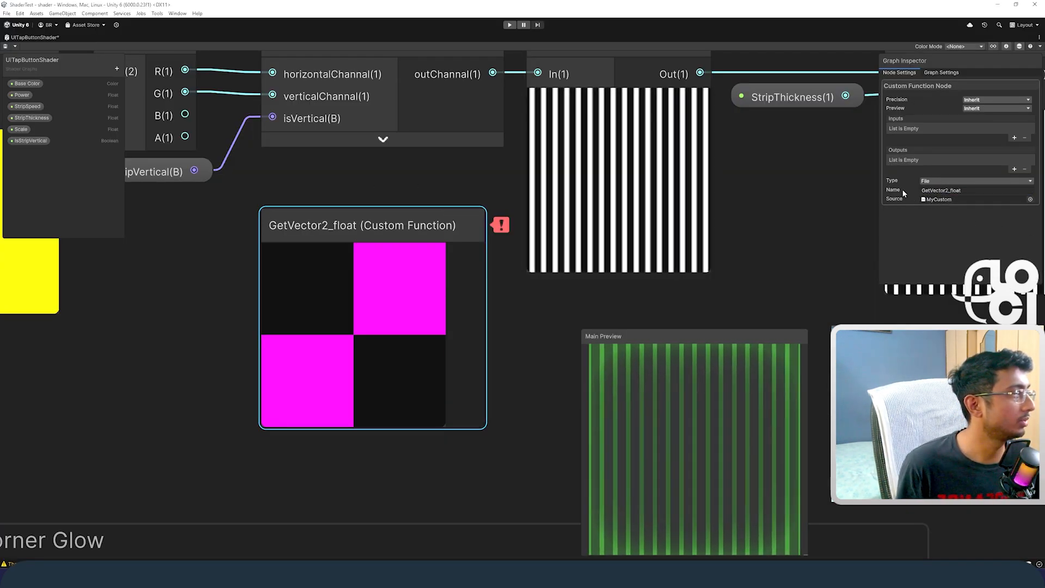
pyautogui.moveTo(962, 190); pyautogui.dragTo(949, 190)
pyautogui.press('BackSpace')
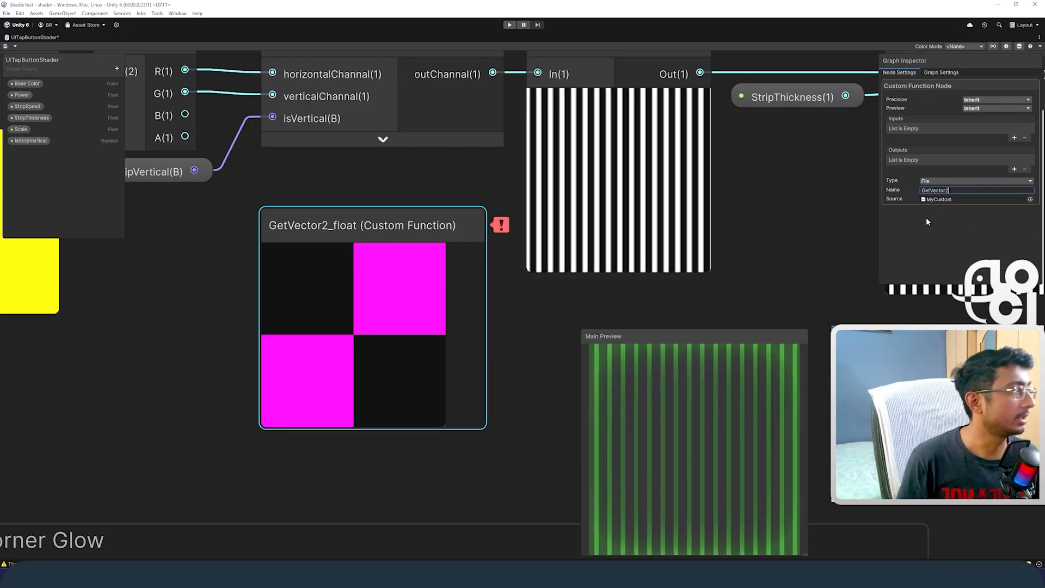
# Step: Add two Float inputs and one Boolean input to the new GetVector2 node
pyautogui.click(1015, 138)
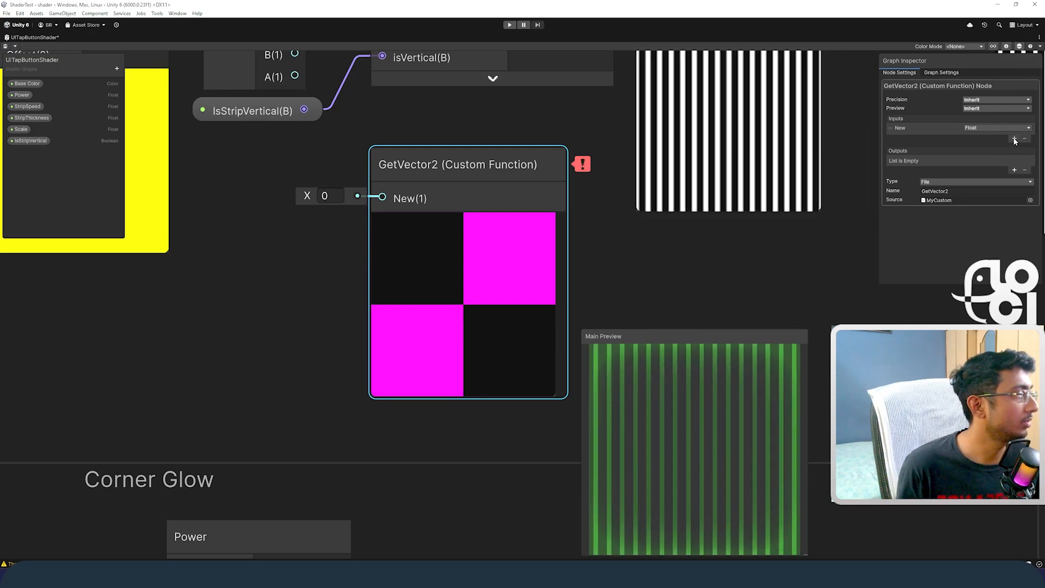
pyautogui.click(1014, 139)
pyautogui.click(1015, 138)
pyautogui.click(936, 130)
pyautogui.click(1013, 148)
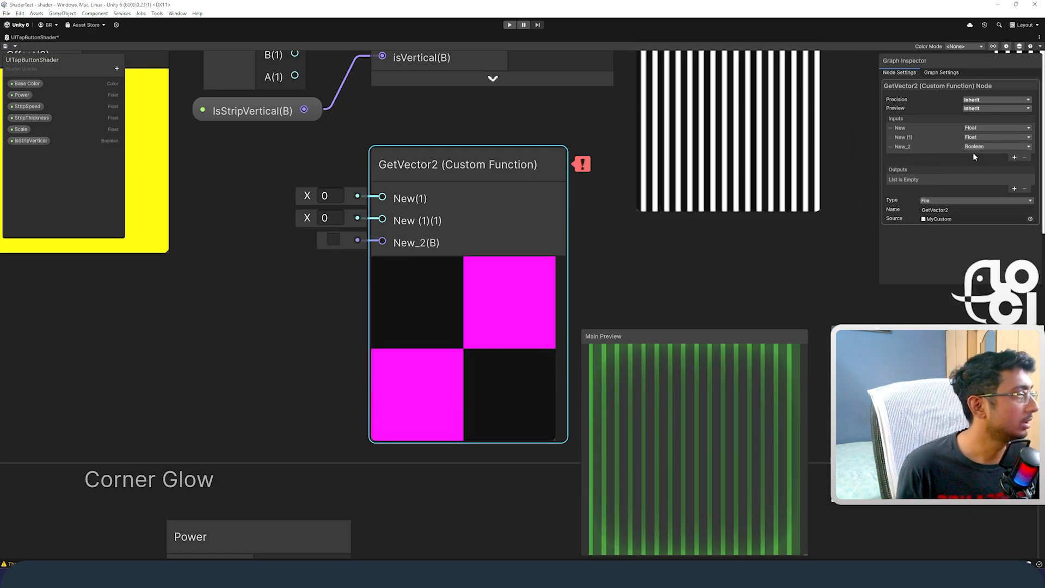
# Step: Rename the new node's two Float inputs to Value and otherValue, matching the GetVector2_float parameters in the code
pyautogui.hotkey('alt', 'Tab')
pyautogui.hotkey('alt', 'Tab')
pyautogui.click(997, 128)
pyautogui.hotkey('alt', 'Tab')
pyautogui.hotkey('alt', 'Tab')
pyautogui.click(901, 128)
# Step: Rename the new node's Boolean input to IsXOne, as in the code, and recheck the function in Visual Studio
pyautogui.hotkey('alt', 'Tab')
pyautogui.doubleClick(263, 82)
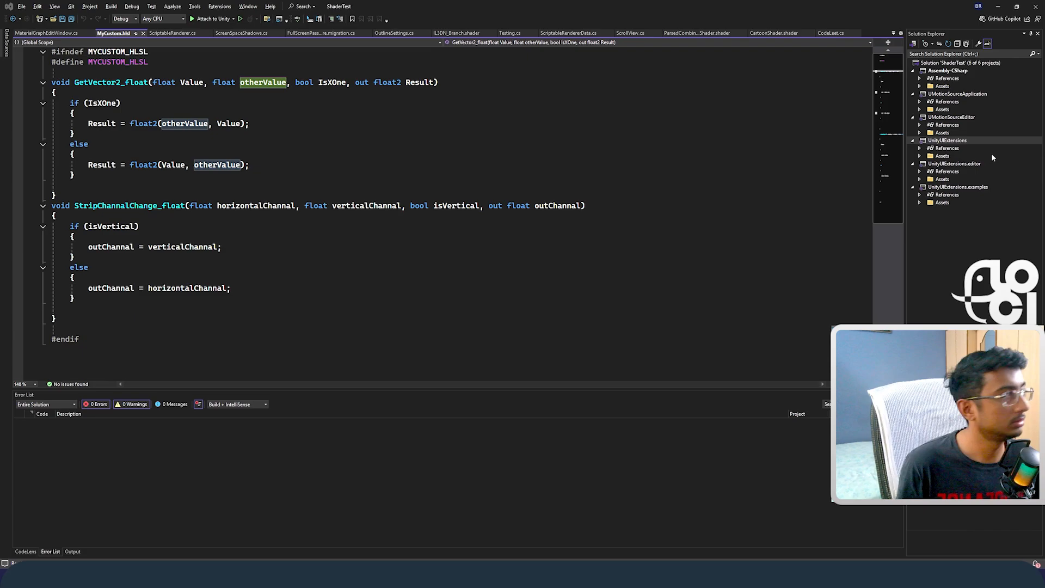
pyautogui.hotkey('alt', 'Tab')
pyautogui.click(905, 138)
pyautogui.hotkey('ctrl', 'v')
pyautogui.hotkey('alt', 'Tab')
pyautogui.doubleClick(332, 82)
pyautogui.hotkey('alt', 'Tab')
pyautogui.click(906, 146)
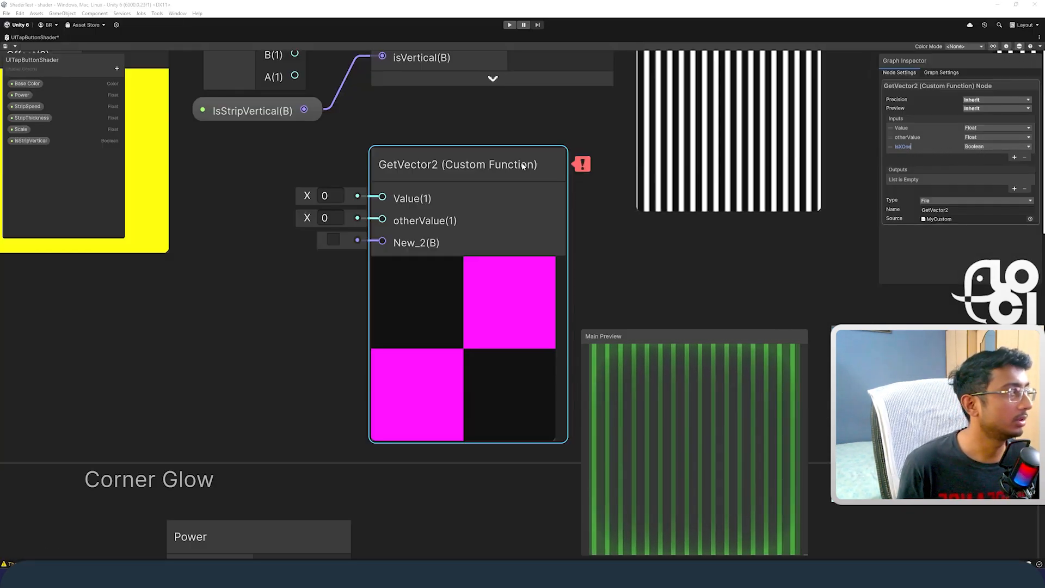
pyautogui.hotkey('alt', 'Tab')
pyautogui.hotkey('alt', 'Tab')
# Step: Reconnect the original GetVector2 node's Result to the Tiling input of Tiling And Offset and select GetVector2 with its input properties
pyautogui.scroll(5, 337, 233)
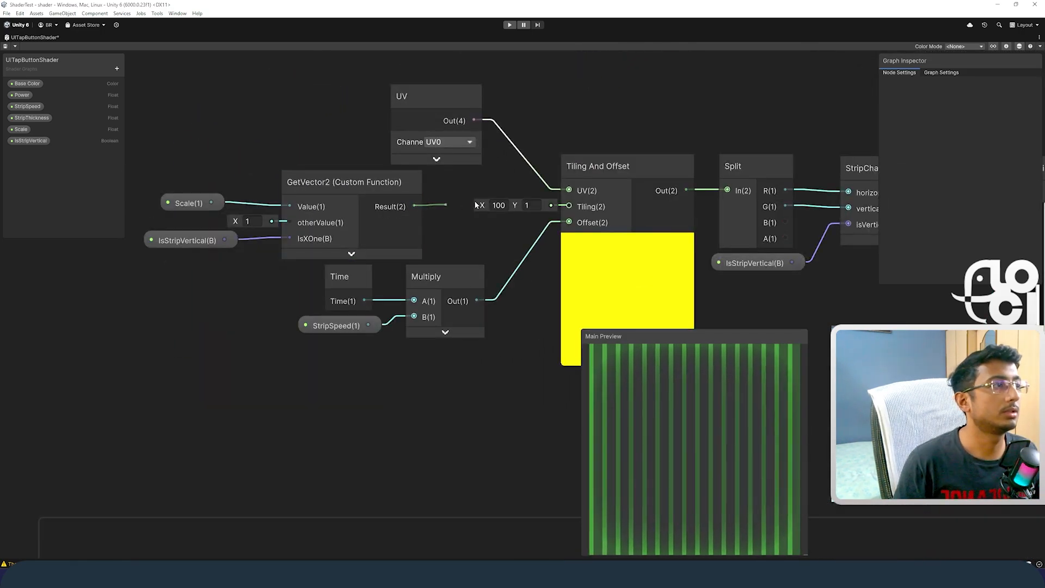
pyautogui.moveTo(566, 210); pyautogui.dragTo(566, 210)
pyautogui.moveTo(269, 218); pyautogui.dragTo(272, 216)
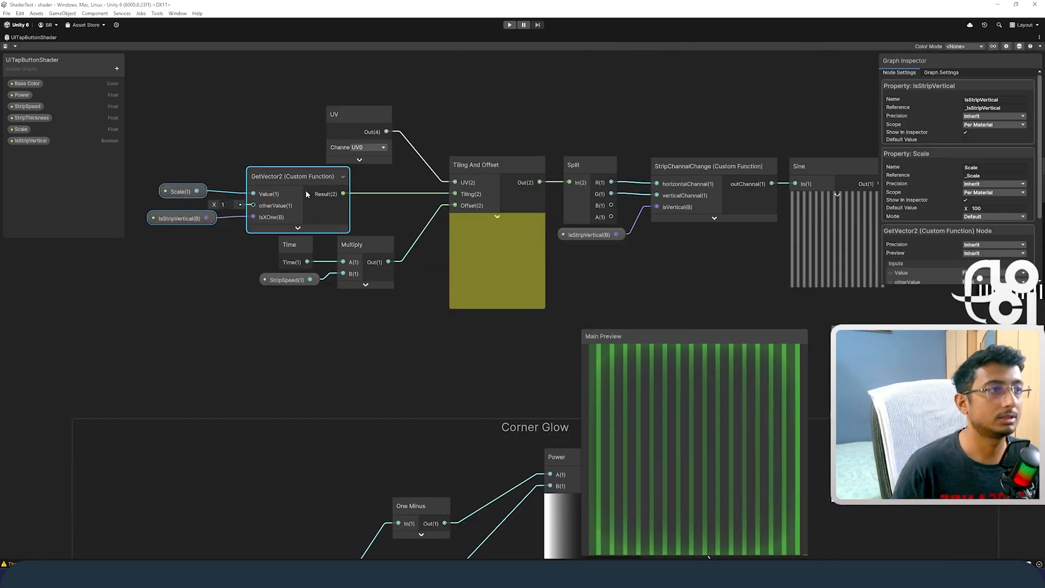
# Step: Follow the strip chain from GetVector2 onward and inspect the StripChannalChange node's settings
pyautogui.scroll(-5, 306, 191)
pyautogui.scroll(6, 541, 193)
pyautogui.moveTo(485, 137); pyautogui.dragTo(488, 188)
pyautogui.scroll(-5, 486, 196)
pyautogui.scroll(4, 463, 200)
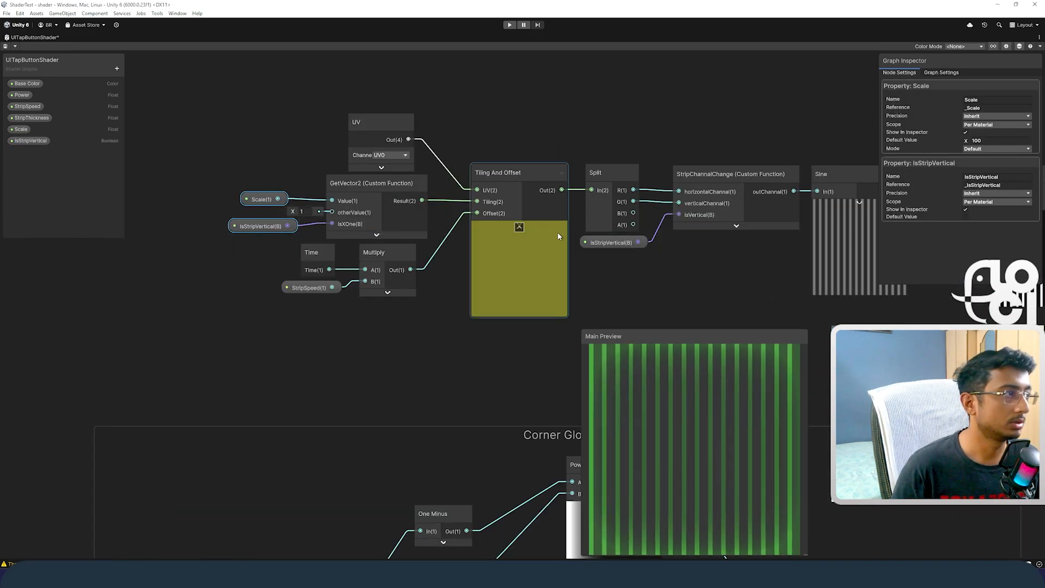
pyautogui.moveTo(717, 190); pyautogui.dragTo(652, 189, button='middle')
pyautogui.click(652, 189)
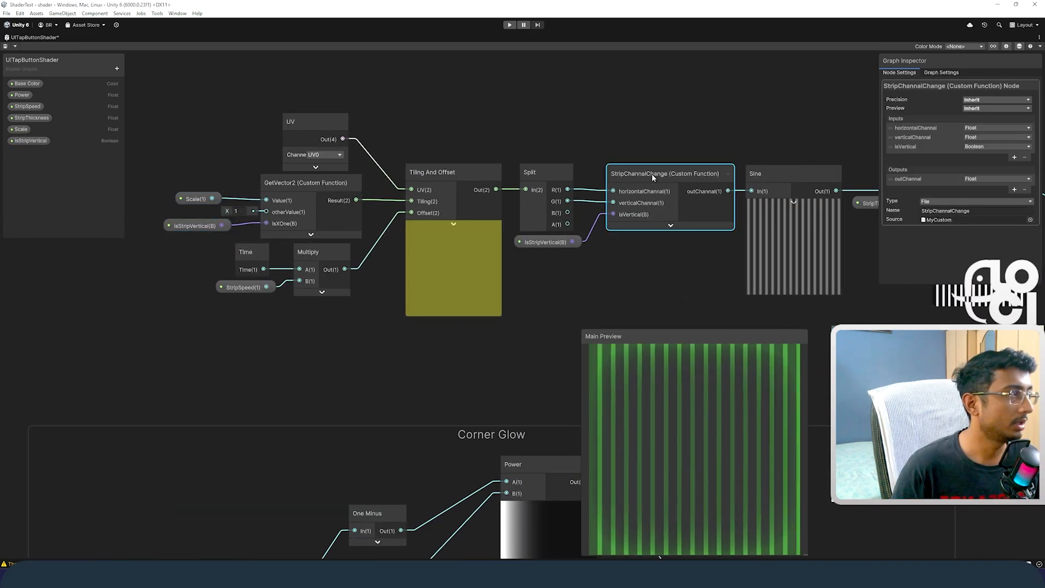
# Step: Inspect the IsStripVertical property feeding both custom functions and try its Default Value checkbox
pyautogui.click(548, 243)
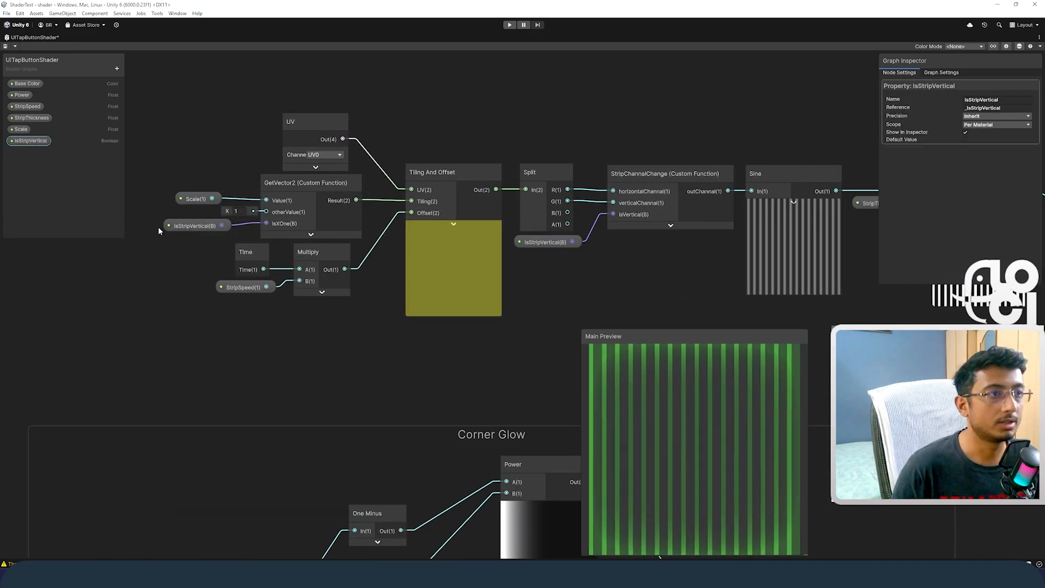
pyautogui.click(193, 228)
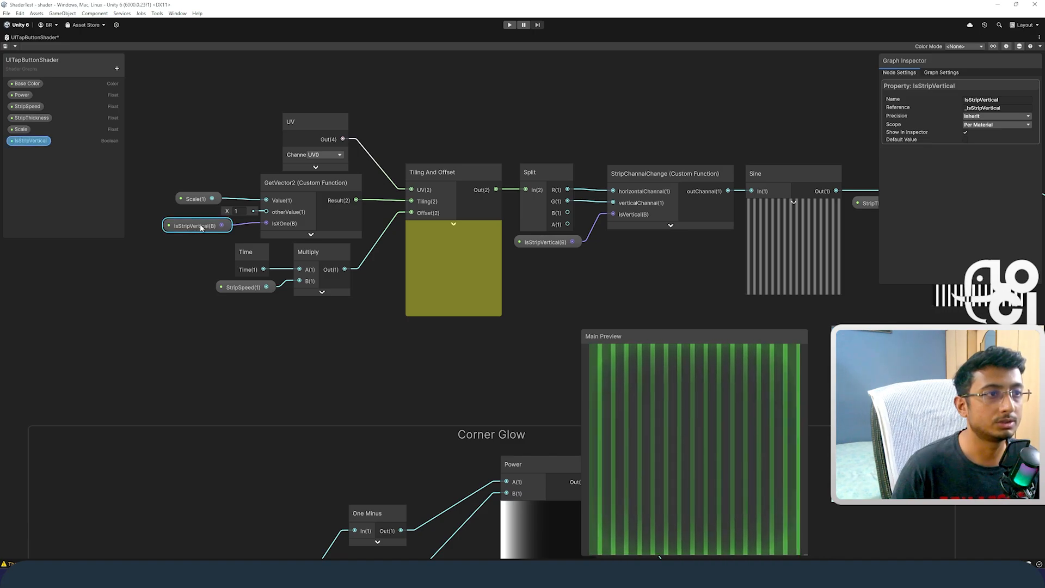
pyautogui.click(965, 139)
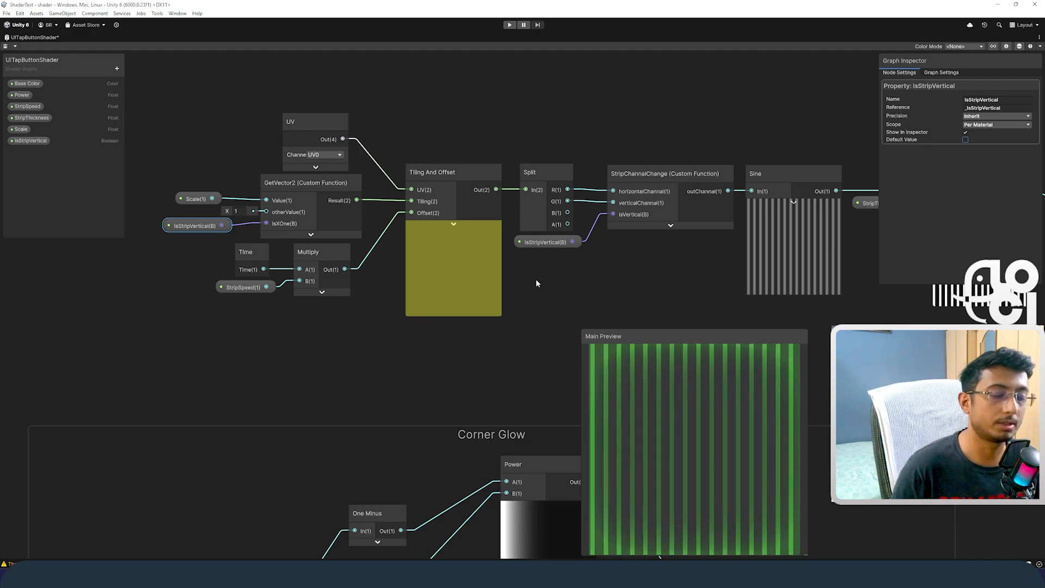
# Step: Examine the Sine, StripThickness and Step nodes that follow StripChannalChange
pyautogui.scroll(-1, 536, 280)
pyautogui.moveTo(616, 277); pyautogui.dragTo(449, 285, button='middle')
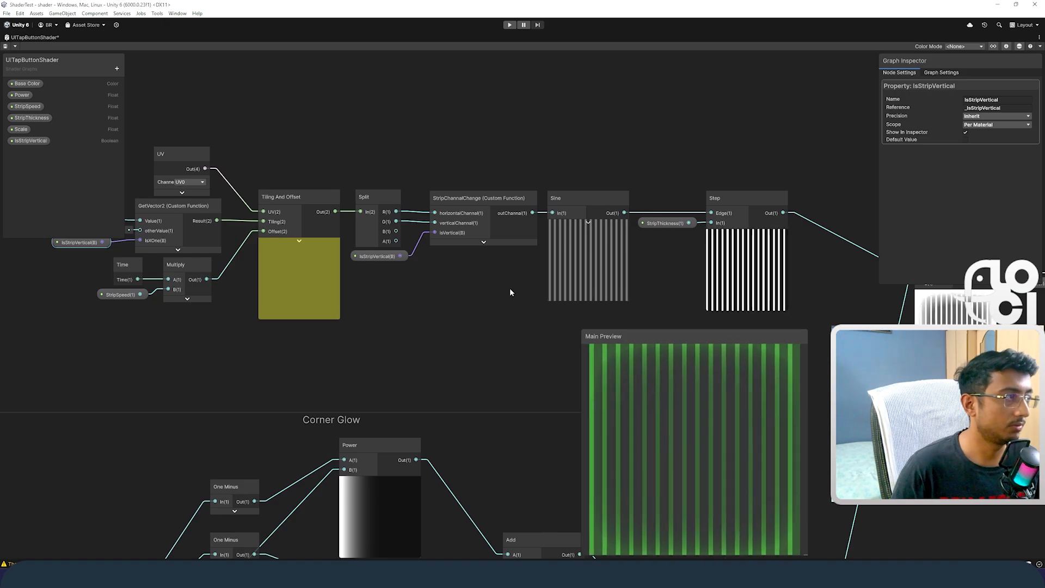
pyautogui.scroll(2, 506, 272)
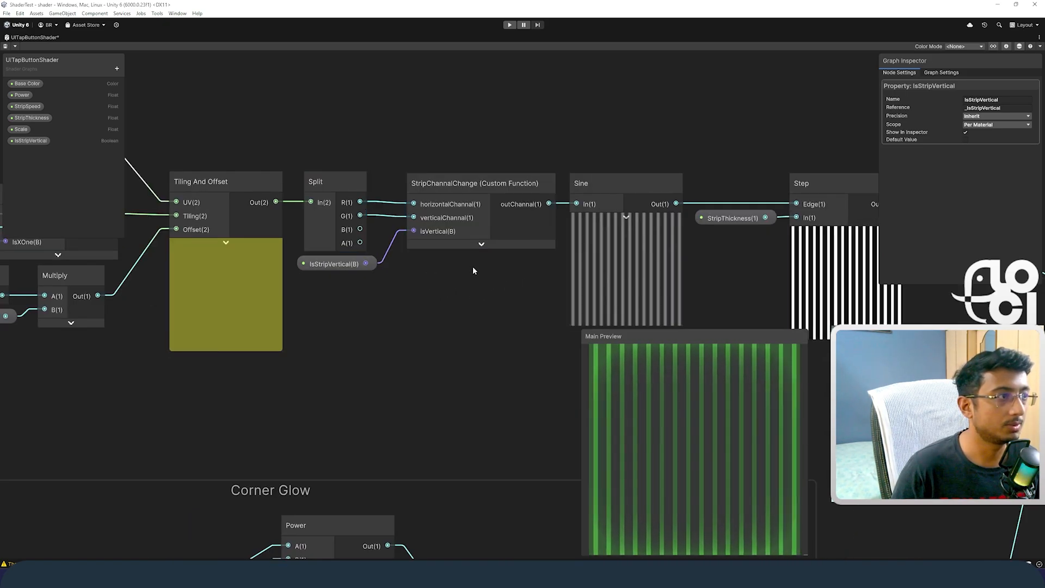
pyautogui.moveTo(472, 270); pyautogui.dragTo(280, 264, button='middle')
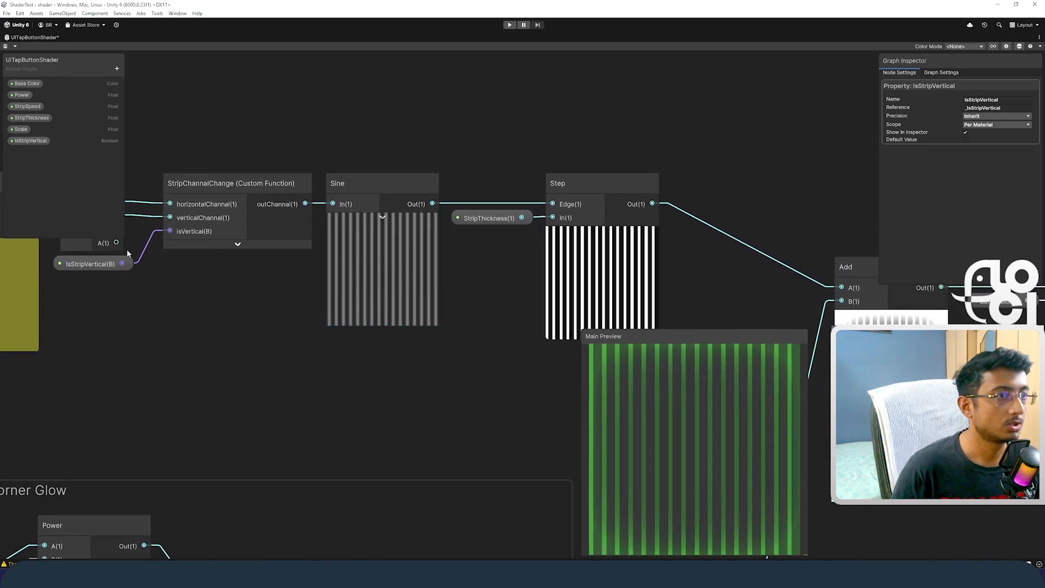
# Step: Try toggling the IsStripVertical property's Default Value and examine the strip direction in the Sine and Step previews
pyautogui.click(100, 263)
pyautogui.click(966, 140)
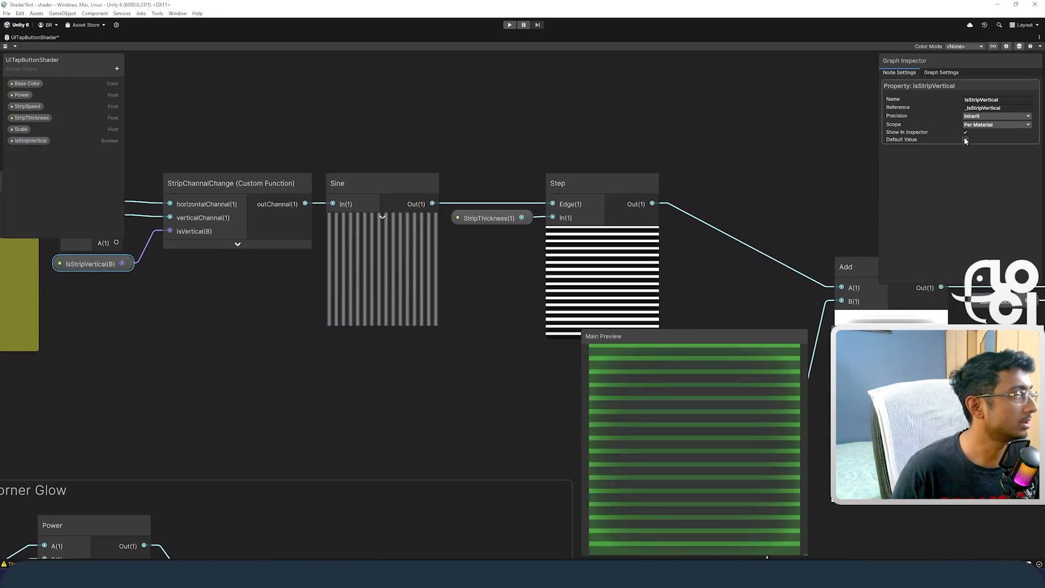
pyautogui.moveTo(710, 271); pyautogui.dragTo(579, 257, button='middle')
pyautogui.scroll(2, 380, 238)
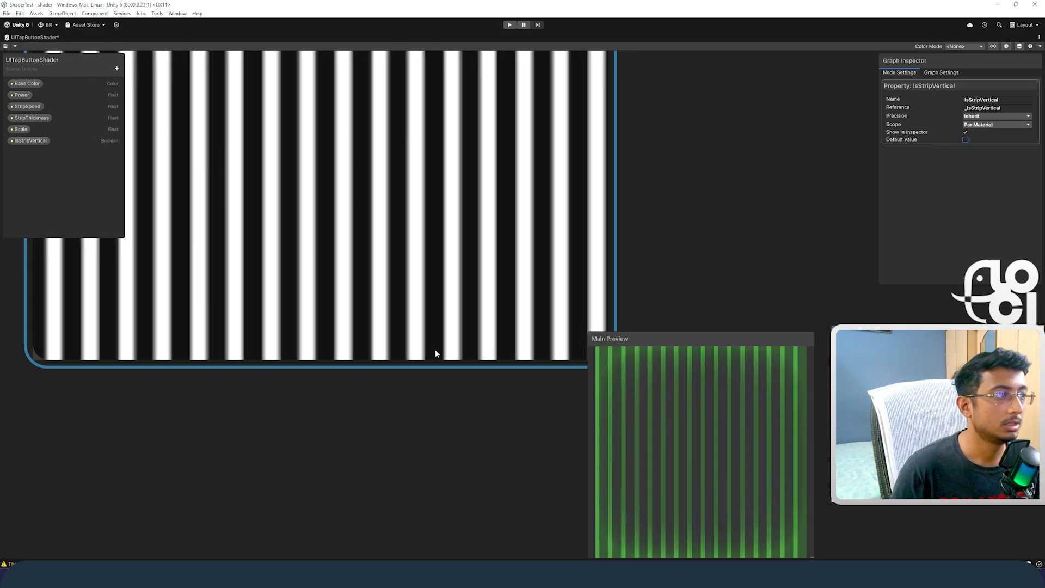
pyautogui.scroll(-4, 435, 353)
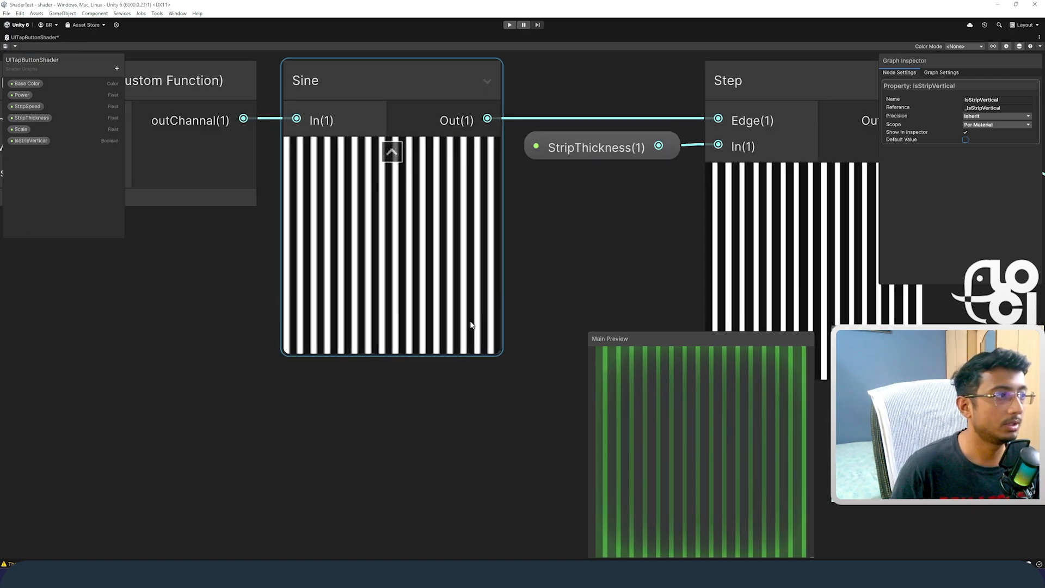
pyautogui.moveTo(599, 296); pyautogui.dragTo(294, 320, button='middle')
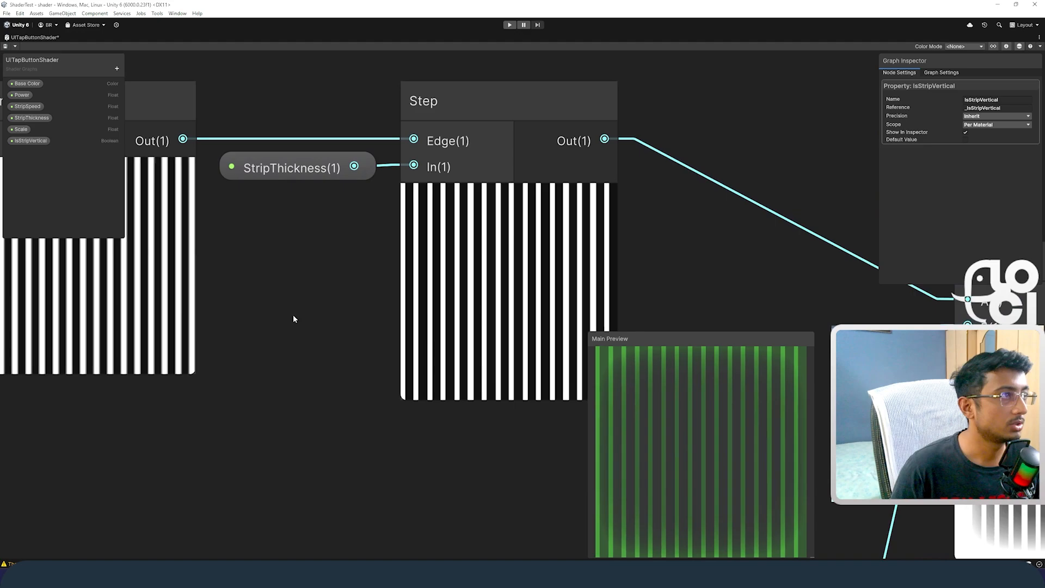
# Step: Select the StripThickness property feeding the Step node, try a Default Value of 0.76 and set it to -0.44
pyautogui.click(479, 102)
pyautogui.click(294, 170)
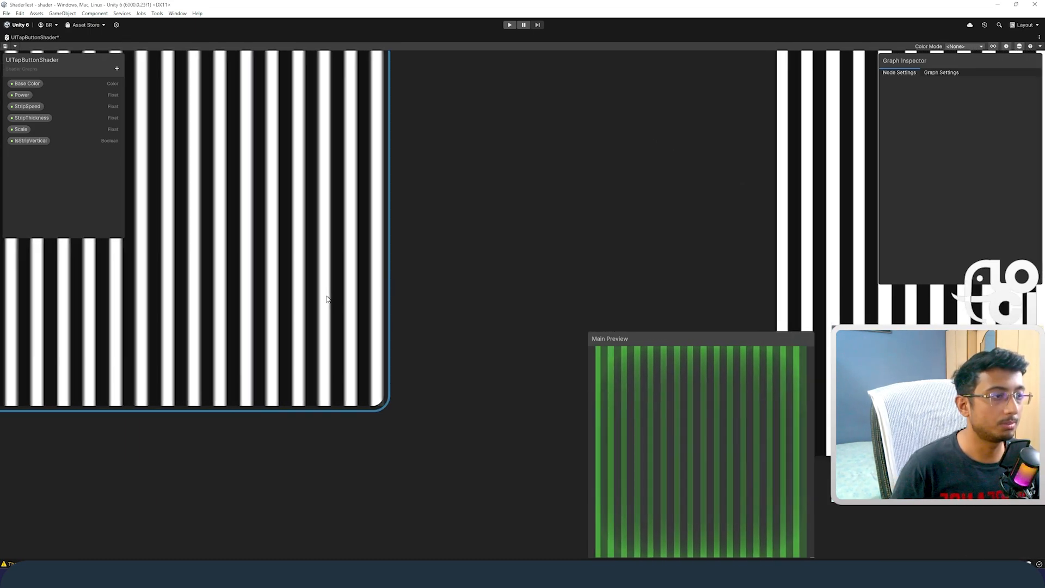
pyautogui.scroll(-4, 339, 291)
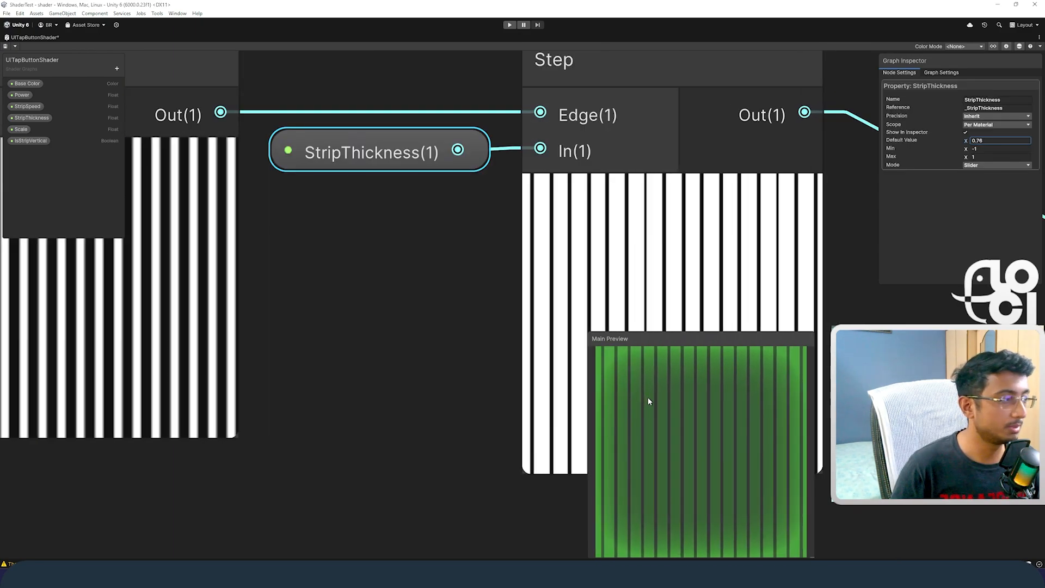
pyautogui.scroll(-2, 455, 313)
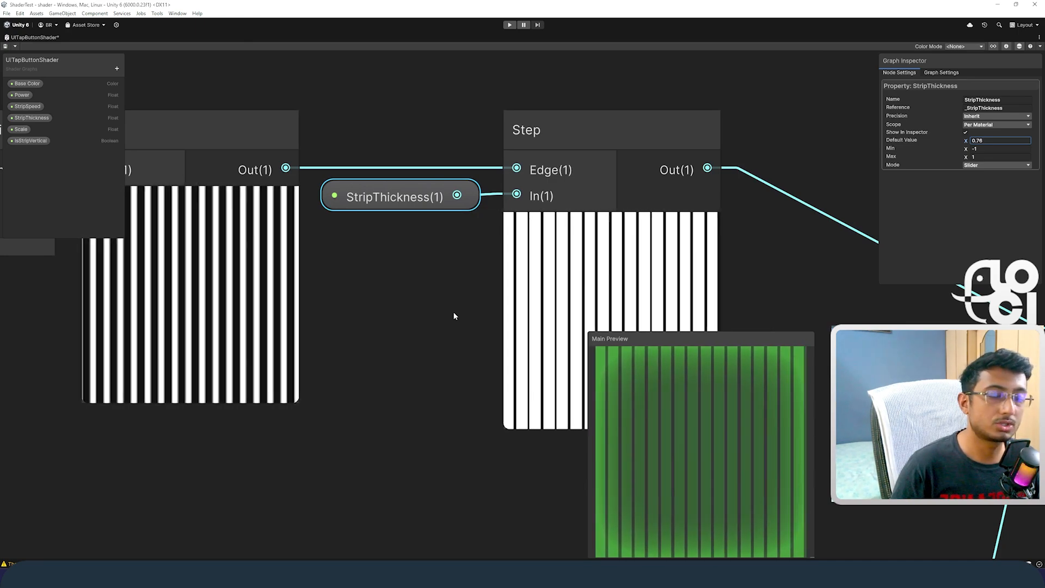
pyautogui.moveTo(965, 141); pyautogui.dragTo(951, 143)
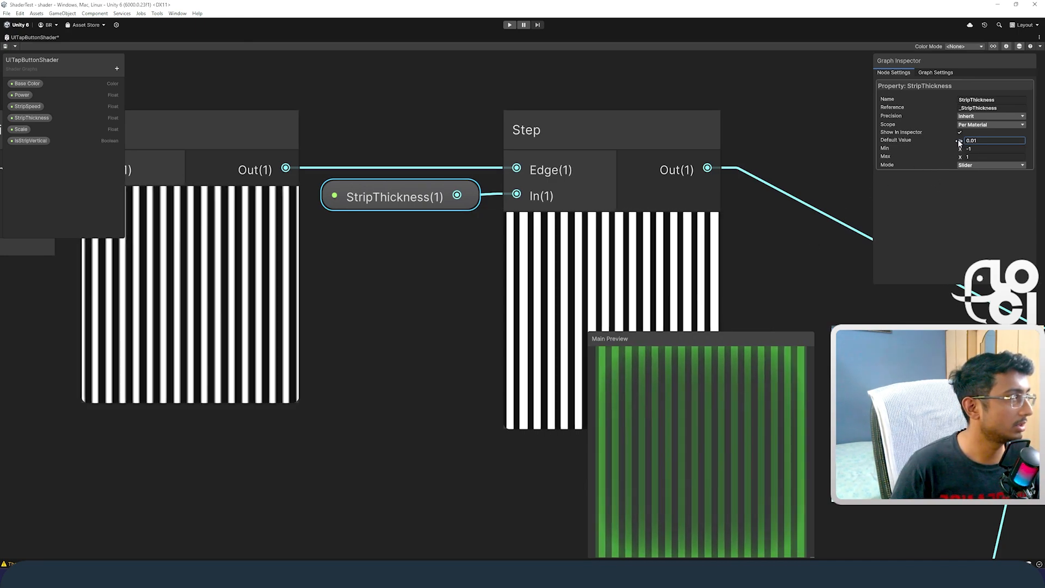
# Step: Select the Add node that combines the strips with the clamped corner glow and examine its inputs and preview
pyautogui.scroll(-3, 443, 207)
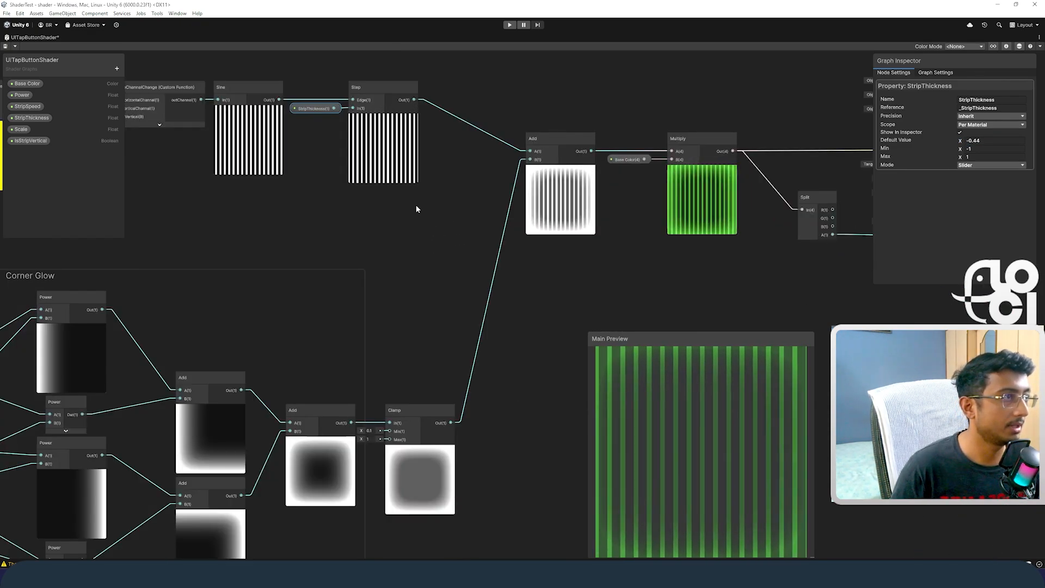
pyautogui.moveTo(556, 141); pyautogui.dragTo(551, 140)
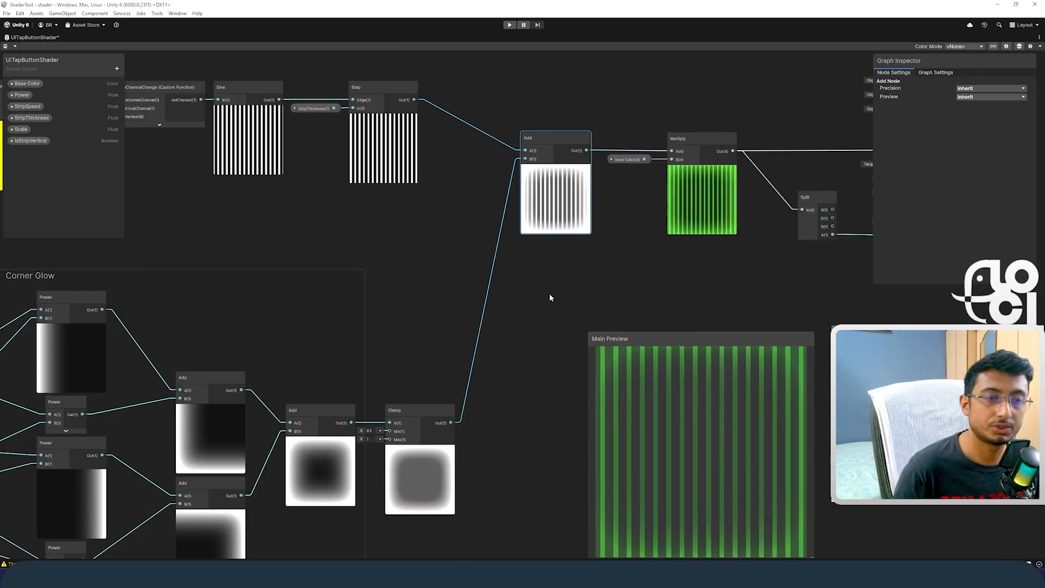
pyautogui.scroll(-2, 550, 297)
pyautogui.moveTo(577, 286); pyautogui.dragTo(482, 280, button='middle')
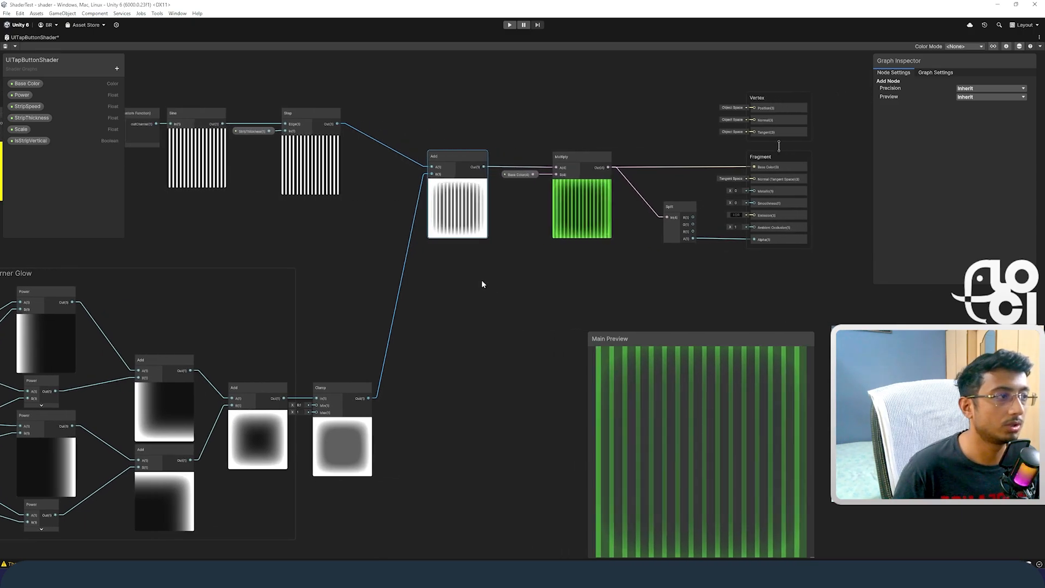
pyautogui.scroll(3, 471, 249)
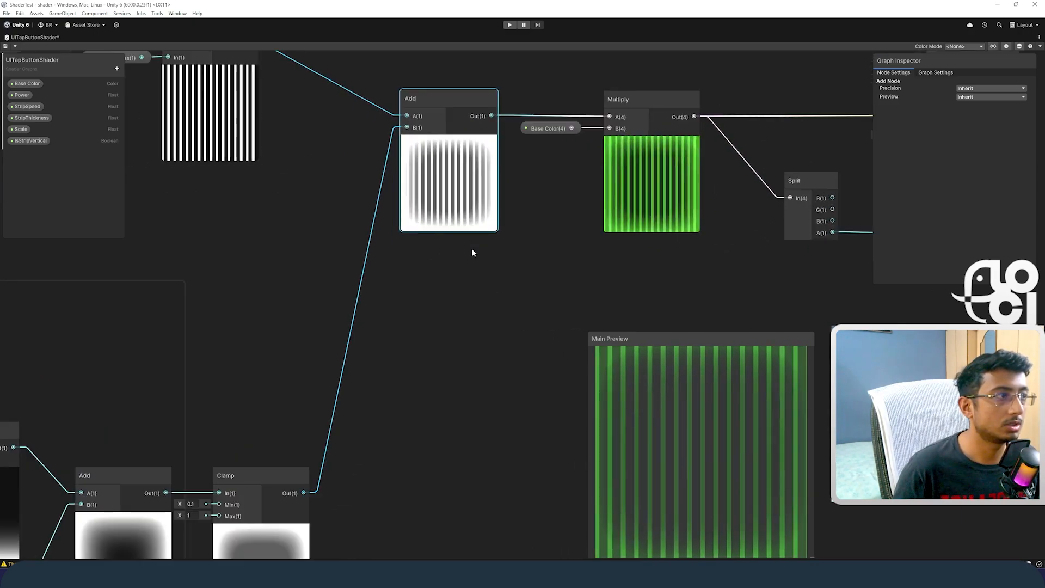
# Step: Follow the Multiply node with Base Color to the Fragment's Base Color and through the Split node to Alpha
pyautogui.moveTo(599, 244); pyautogui.dragTo(375, 370, button='middle')
pyautogui.moveTo(476, 165); pyautogui.dragTo(339, 236)
pyautogui.click(338, 236)
pyautogui.scroll(2, 611, 234)
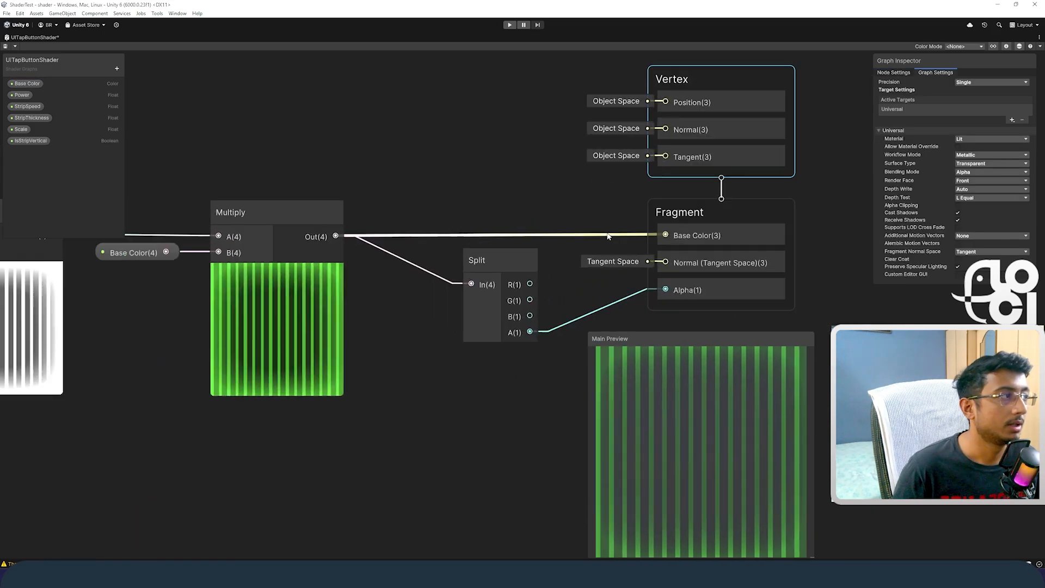
pyautogui.scroll(-2, 524, 217)
pyautogui.moveTo(525, 219); pyautogui.dragTo(410, 202, button='middle')
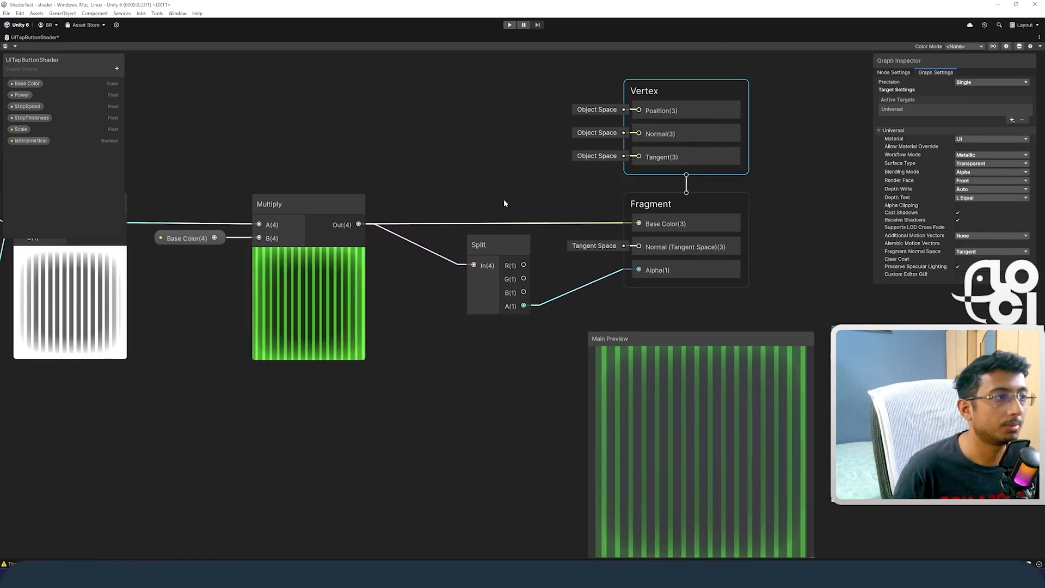
pyautogui.moveTo(504, 198); pyautogui.dragTo(408, 216, button='middle')
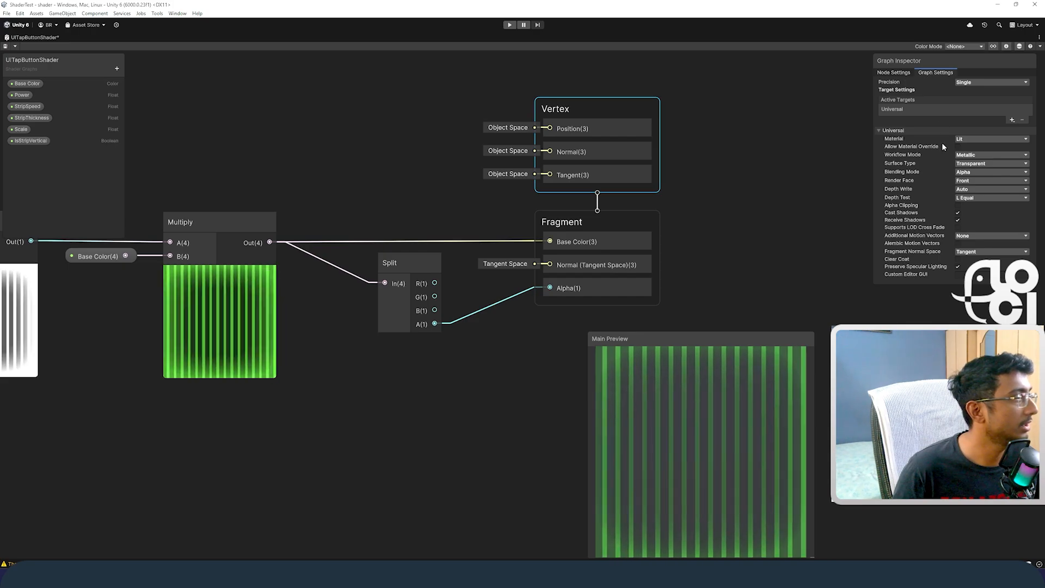
# Step: Reapply Transparent as the Surface Type in the graph's Universal target settings
pyautogui.click(980, 163)
pyautogui.click(977, 173)
pyautogui.click(980, 182)
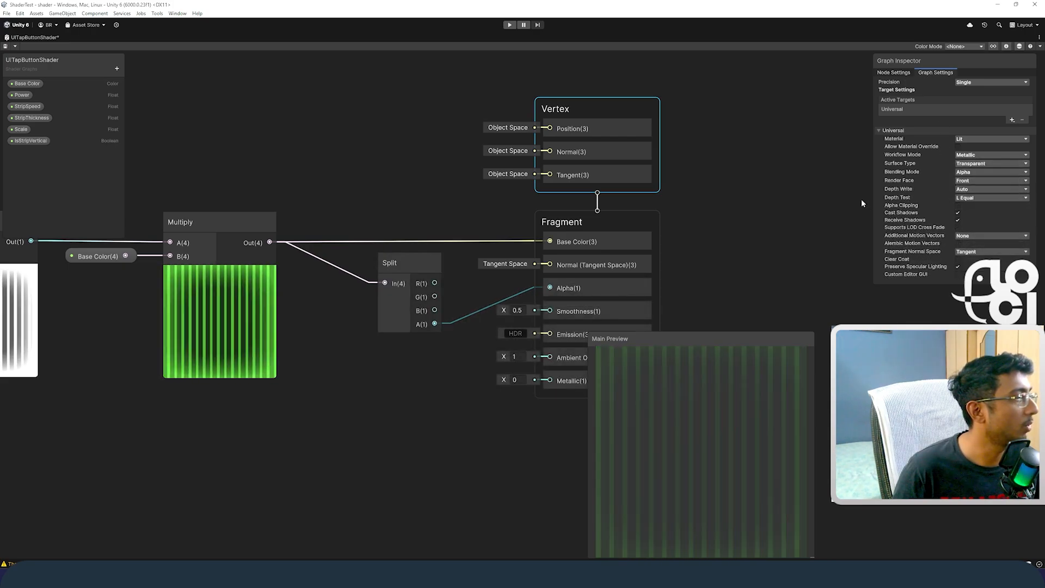
# Step: Delete the Smoothness, Emission, Ambient Occlusion and Metallic blocks from the Fragment context
pyautogui.moveTo(691, 238); pyautogui.dragTo(704, 141, button='middle')
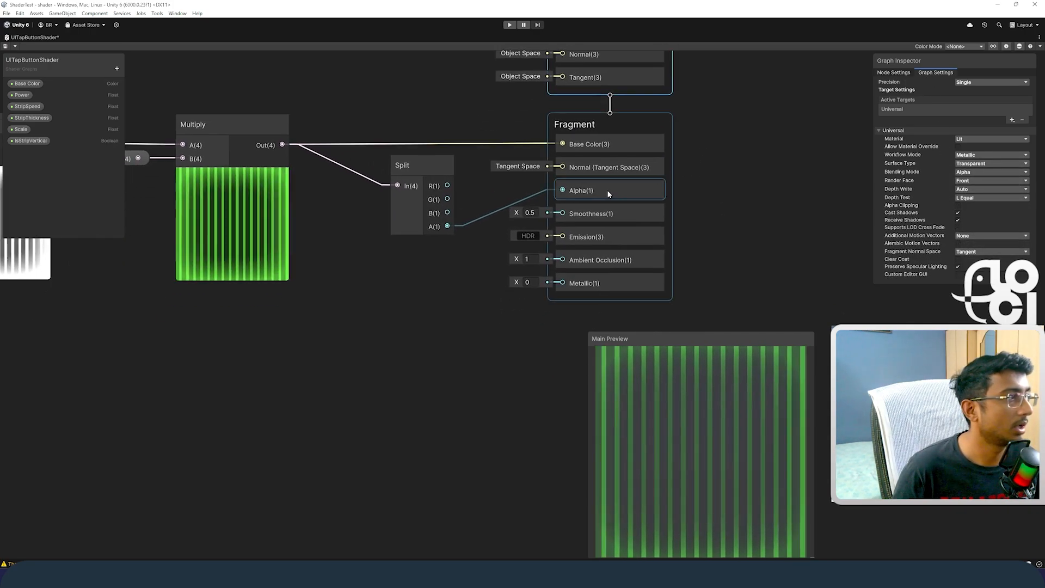
pyautogui.rightClick(609, 208)
pyautogui.click(629, 247)
pyautogui.rightClick(613, 219)
pyautogui.click(633, 259)
pyautogui.rightClick(610, 216)
pyautogui.click(632, 257)
pyautogui.rightClick(607, 215)
pyautogui.click(628, 256)
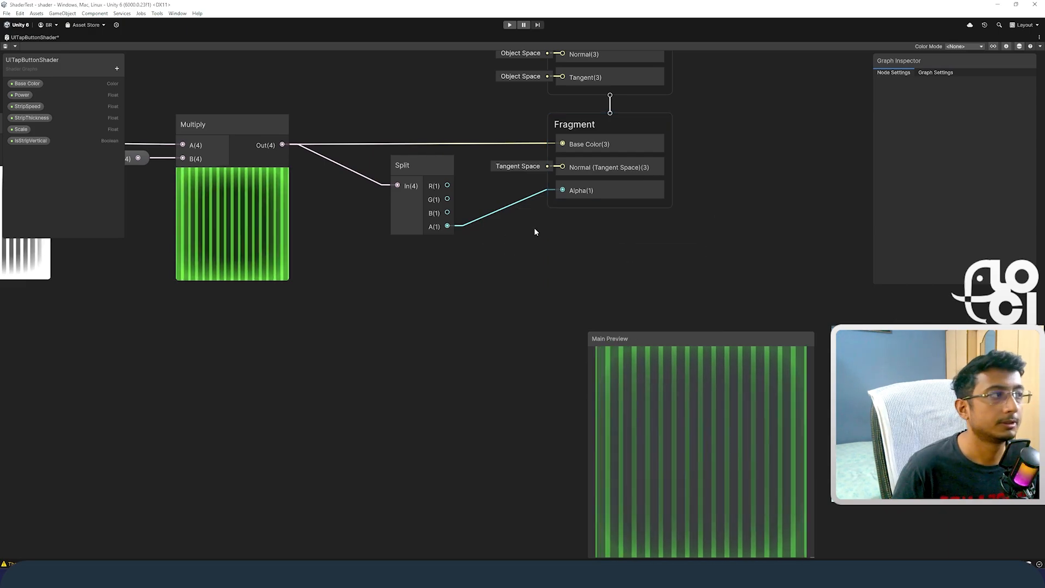
# Step: Save the shader graph and restore the regular editor layout from the maximized graph view
pyautogui.hotkey('ctrl', 's')
pyautogui.hotkey('shift', 'space')
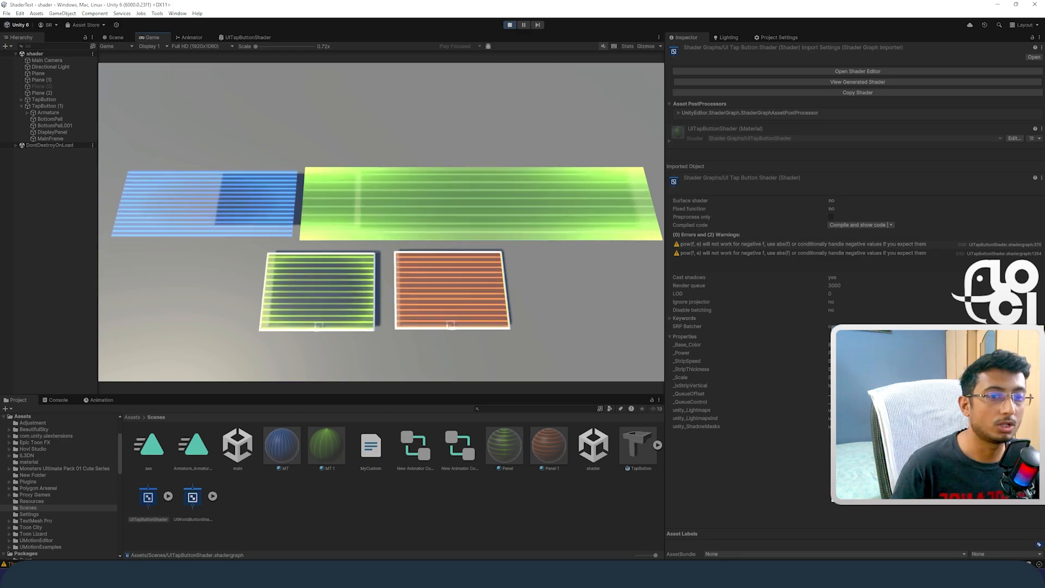
# Step: Compare the striped panels and tap buttons in the Scene view and the Game view
pyautogui.doubleClick(197, 37)
pyautogui.doubleClick(20, 39)
pyautogui.click(116, 37)
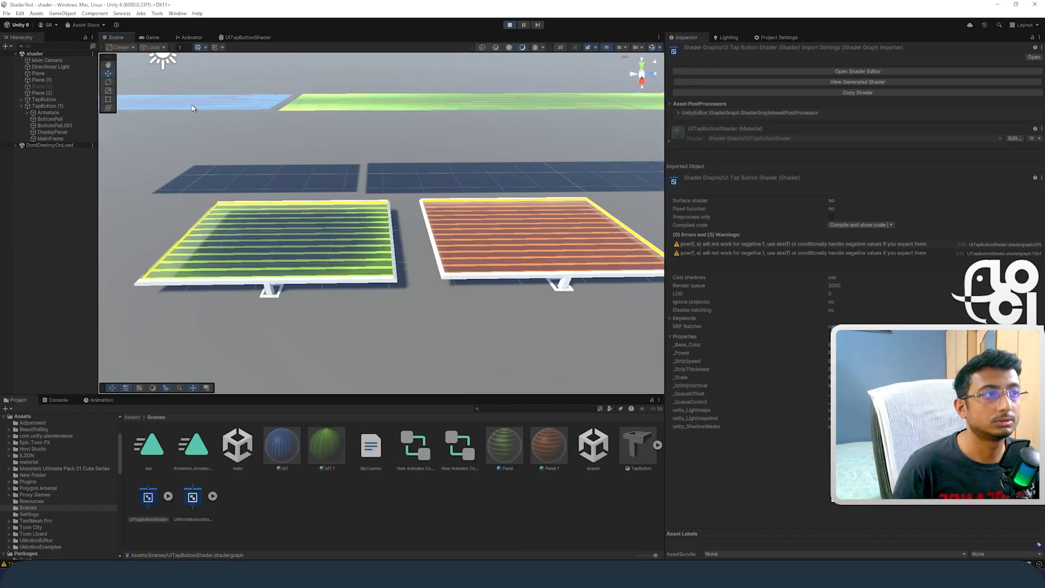
pyautogui.click(153, 37)
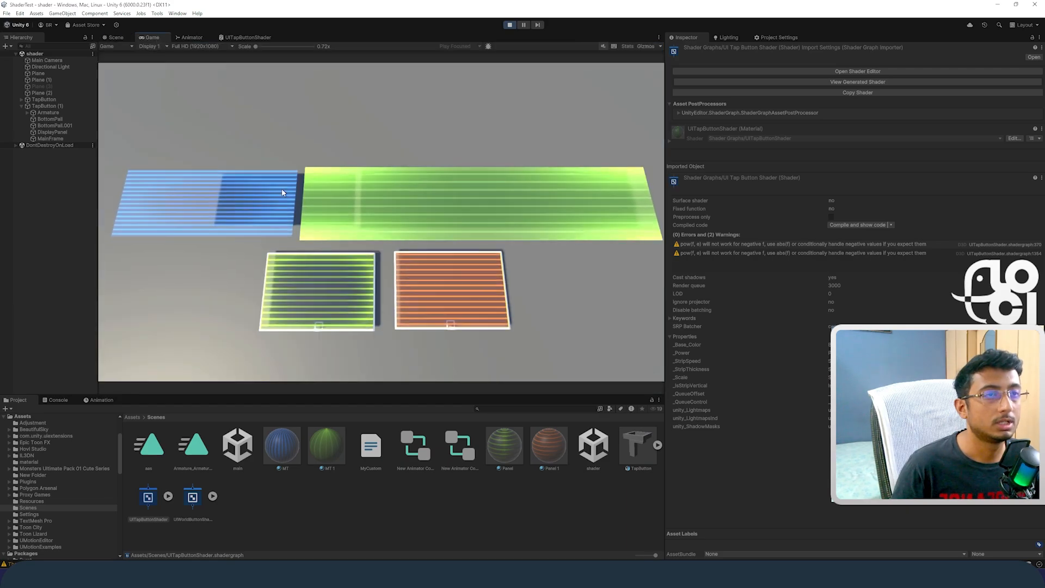